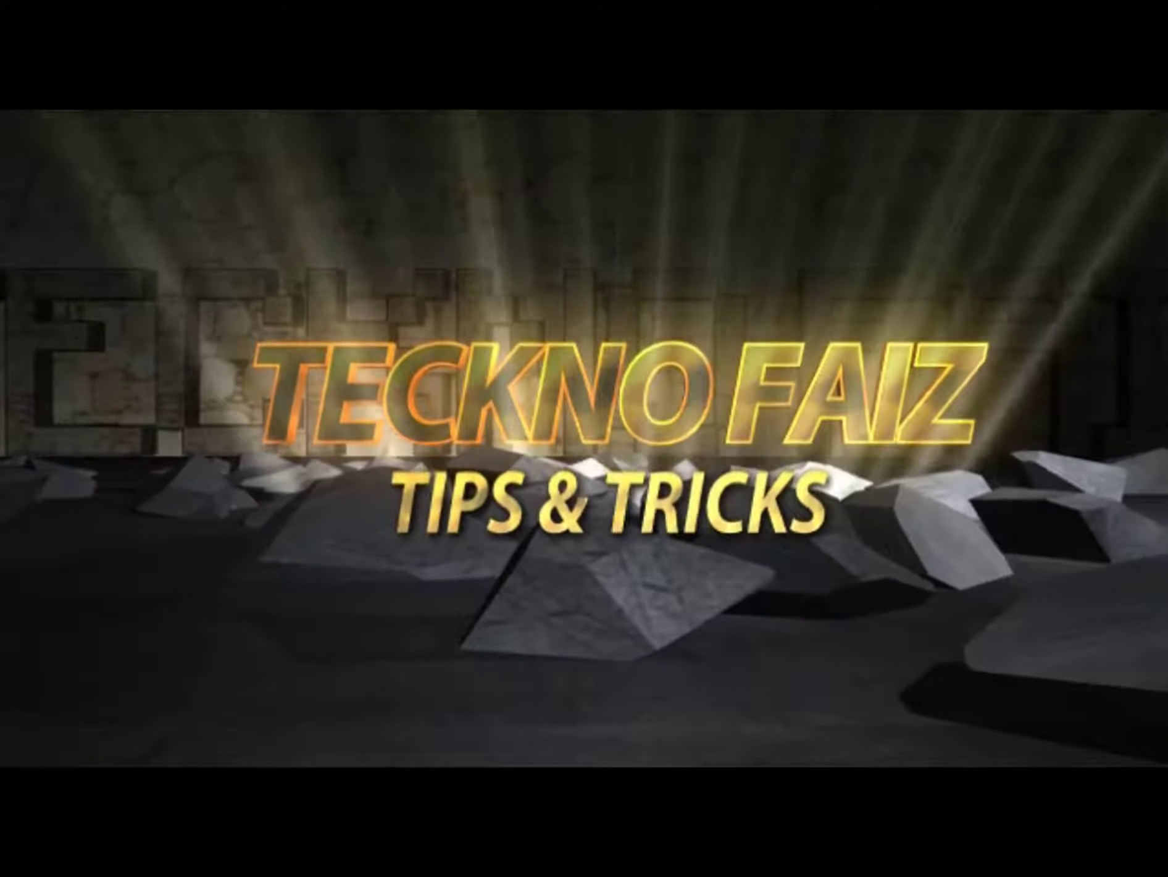
- Refresh the desktop five times in a row
{"action": "right_click", "coordinate": [744, 160]}
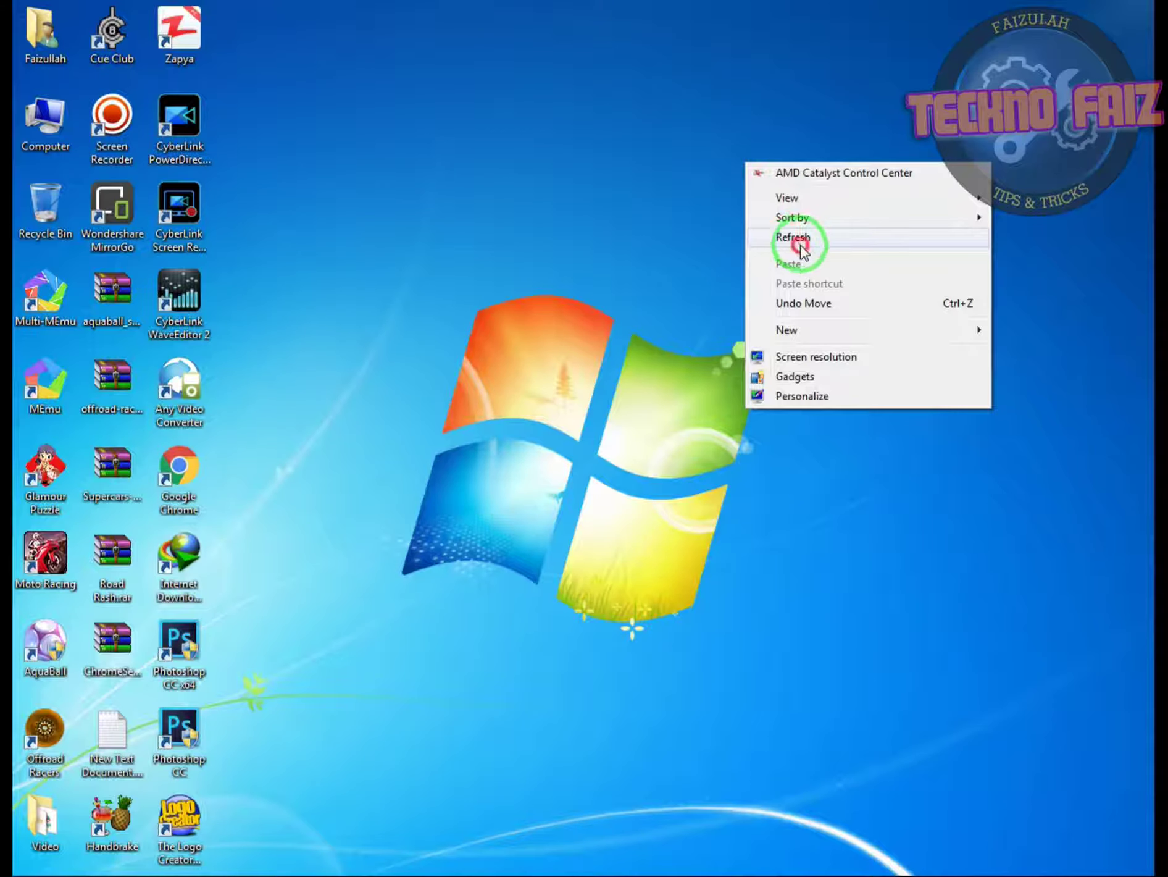
{"action": "left_click", "coordinate": [797, 239]}
{"action": "right_click", "coordinate": [694, 133]}
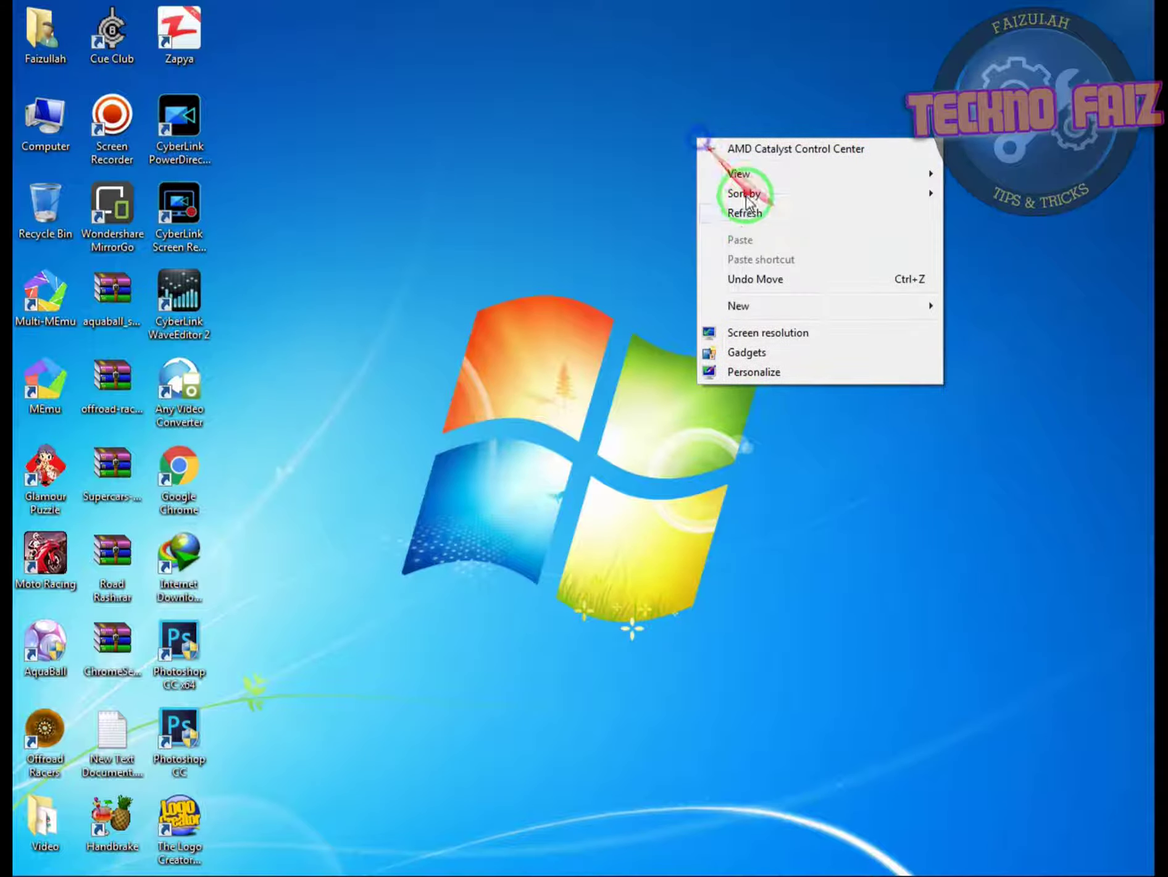
{"action": "left_click", "coordinate": [744, 209]}
{"action": "right_click", "coordinate": [664, 102]}
{"action": "left_click", "coordinate": [713, 182]}
{"action": "right_click", "coordinate": [646, 113]}
{"action": "left_click", "coordinate": [667, 183]}
{"action": "right_click", "coordinate": [569, 231]}
{"action": "left_click", "coordinate": [605, 305]}
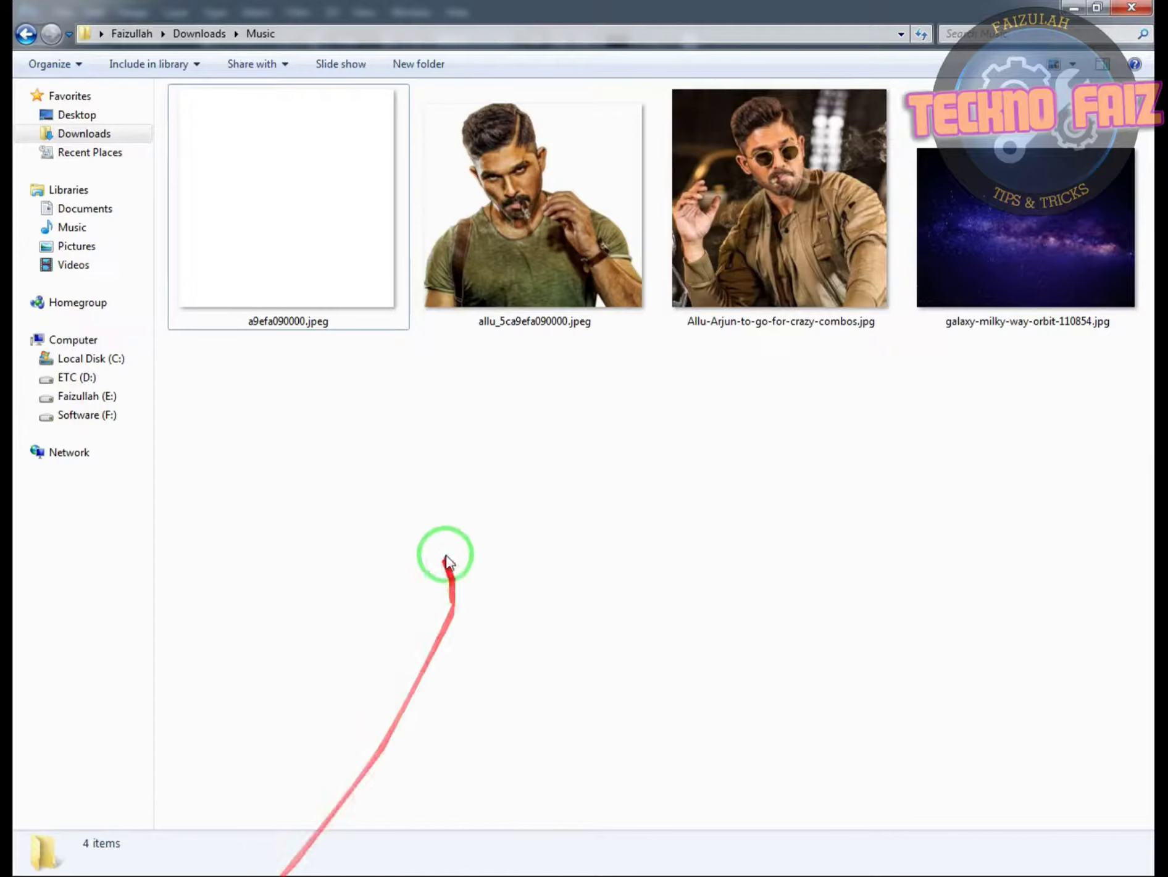
- Refresh the Downloads > Music folder and preview its sunglasses portrait and galaxy images
{"action": "right_click", "coordinate": [496, 458]}
{"action": "left_click", "coordinate": [548, 548]}
{"action": "left_click", "coordinate": [757, 328]}
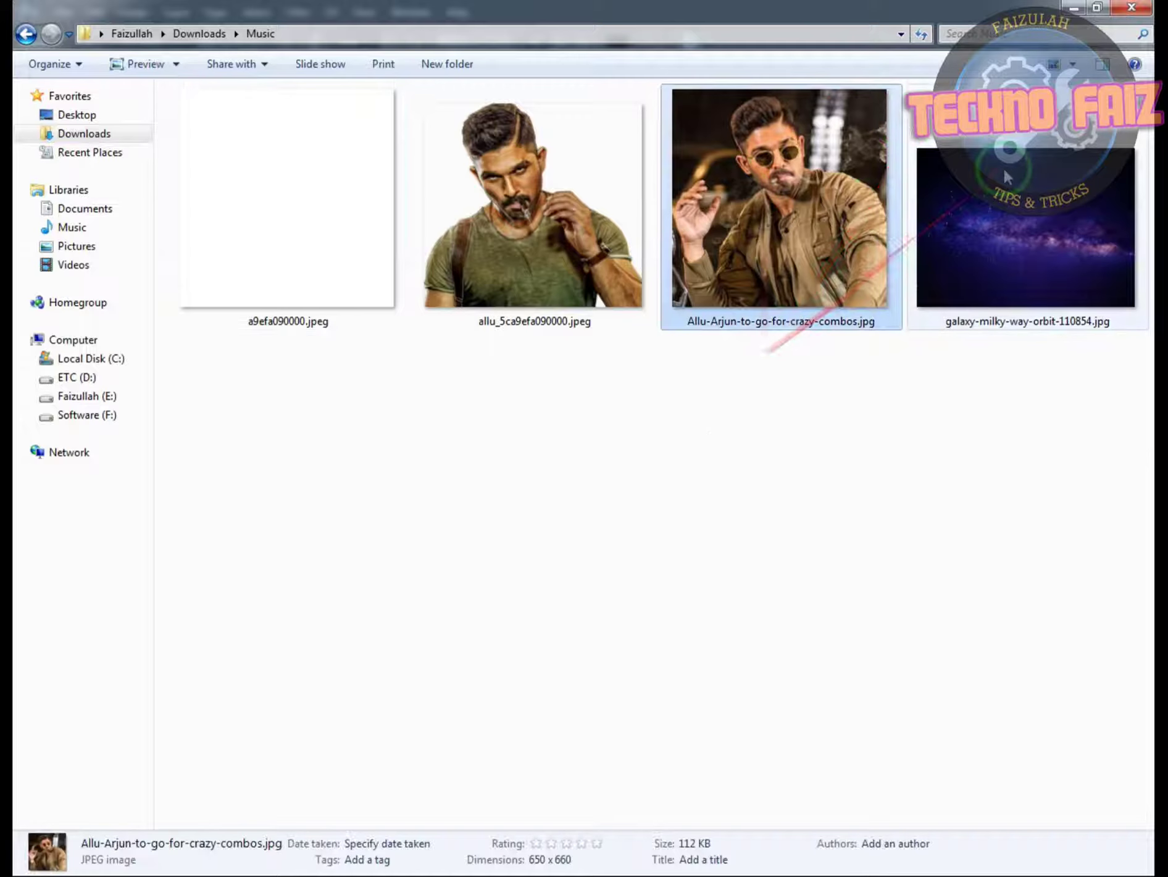
{"action": "left_click", "coordinate": [925, 248]}
{"action": "left_click_drag", "start_coordinate": [819, 426], "coordinate": [1020, 196]}
{"action": "left_click", "coordinate": [846, 483]}
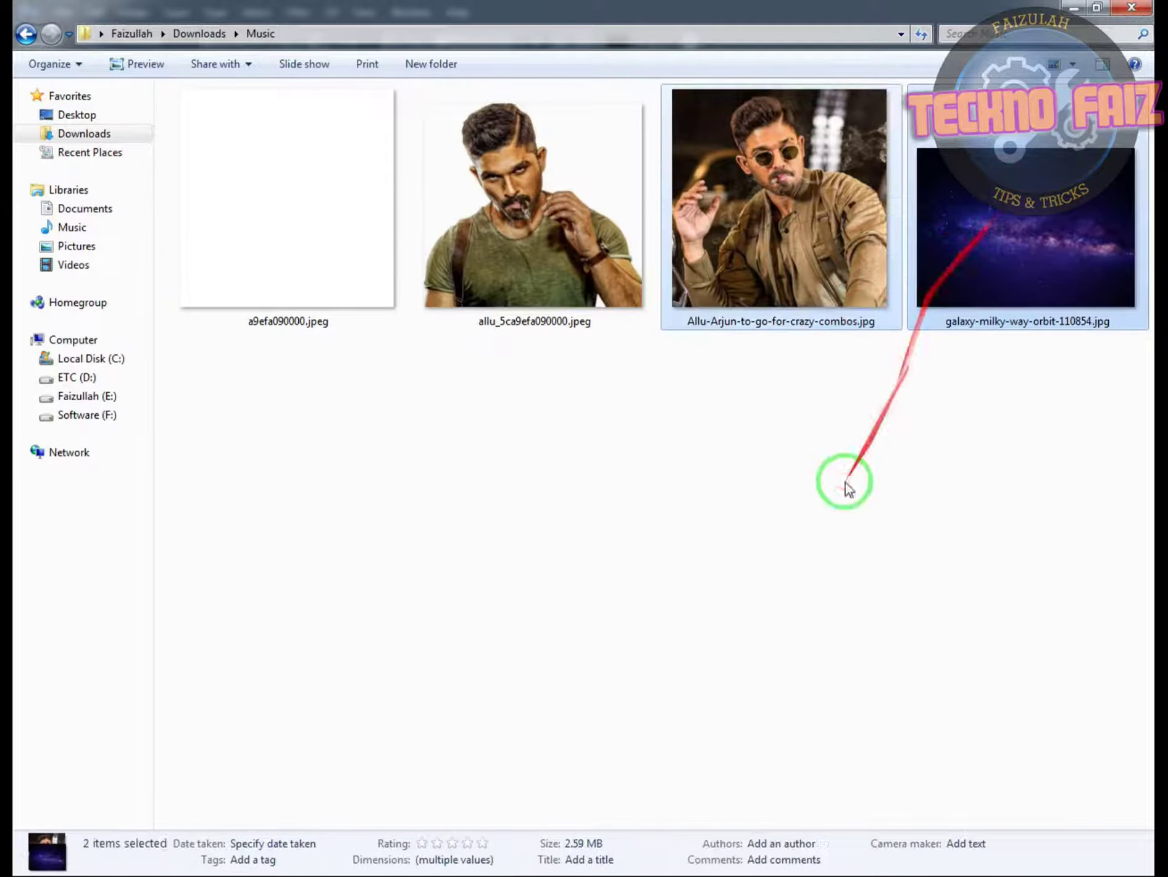
- Open the blank image, sunglasses portrait and galaxy picture, leaving out the green-shirt portrait
{"action": "left_click", "coordinate": [1069, 6]}
{"action": "double_click", "coordinate": [685, 277]}
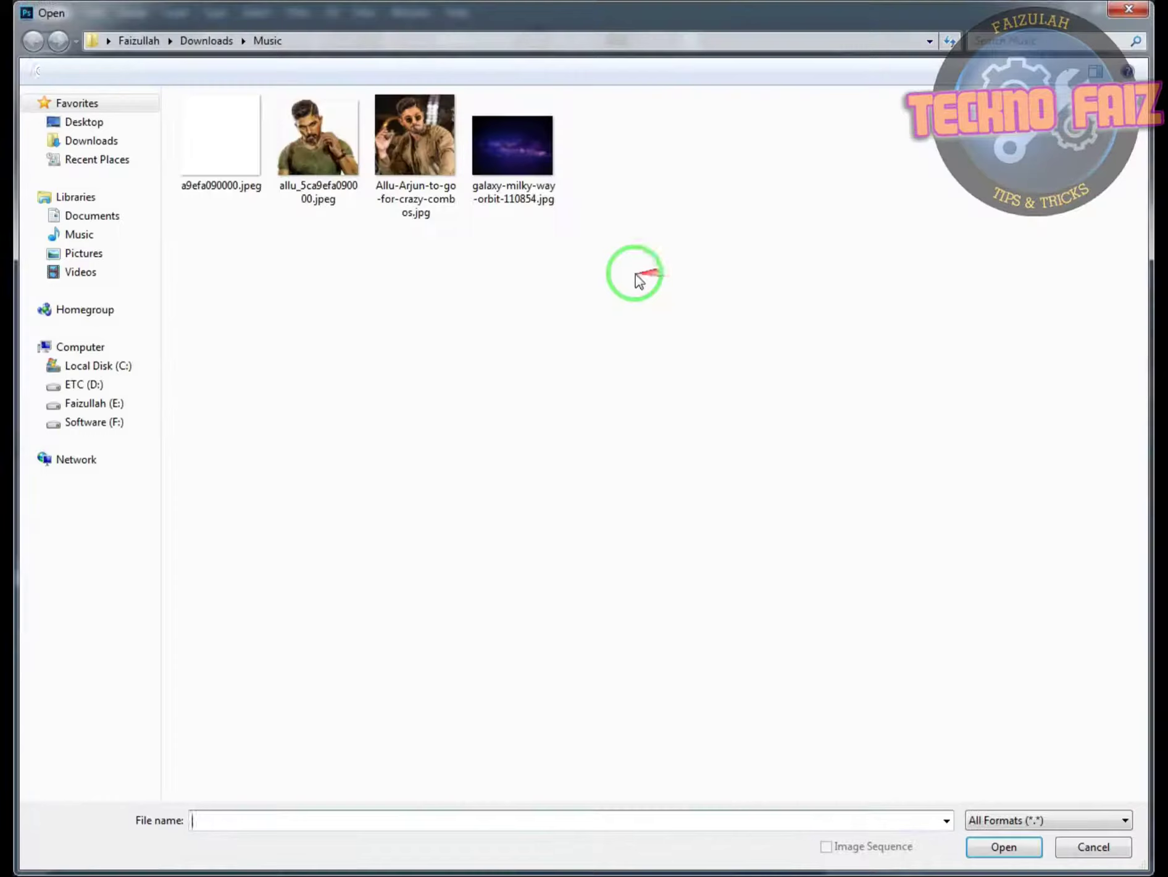
{"action": "left_click_drag", "start_coordinate": [207, 311], "coordinate": [645, 100]}
{"action": "left_click", "coordinate": [322, 176], "text": "ctrl"}
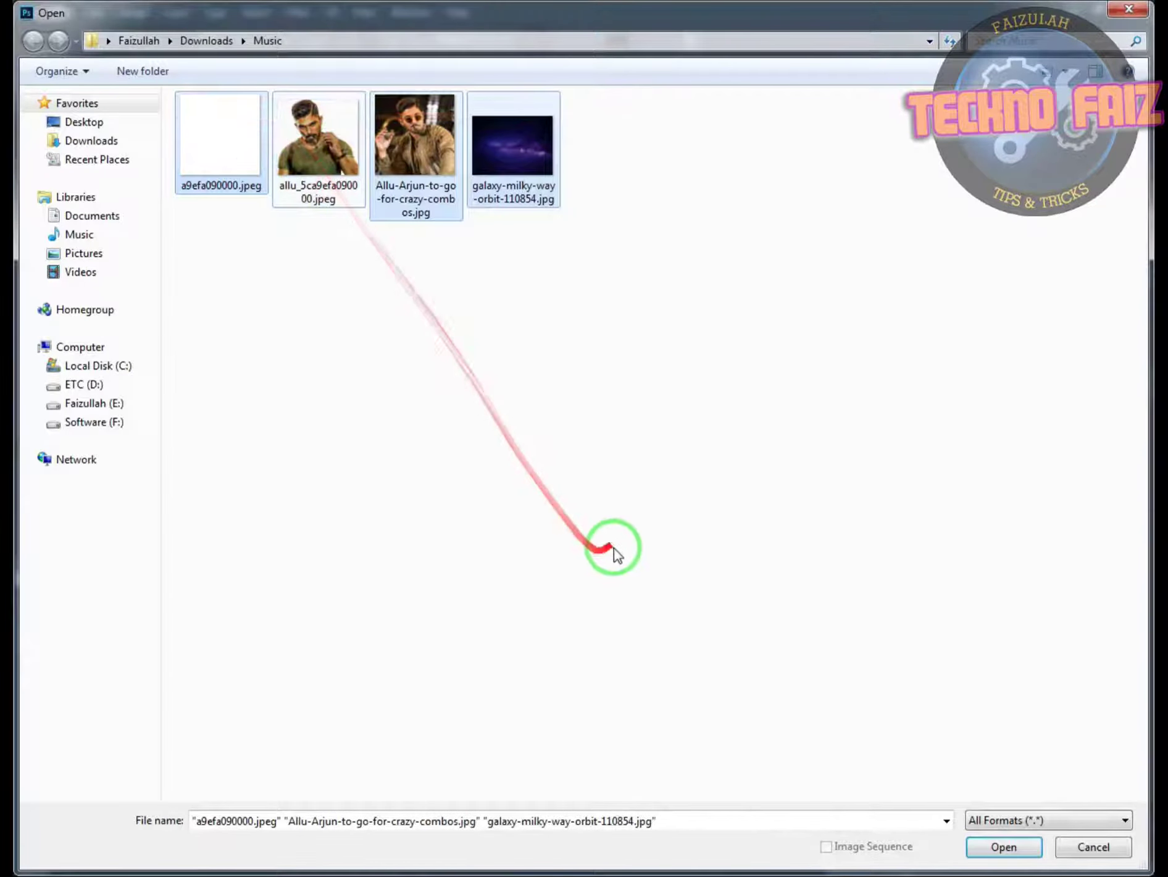
{"action": "key", "text": "Return"}
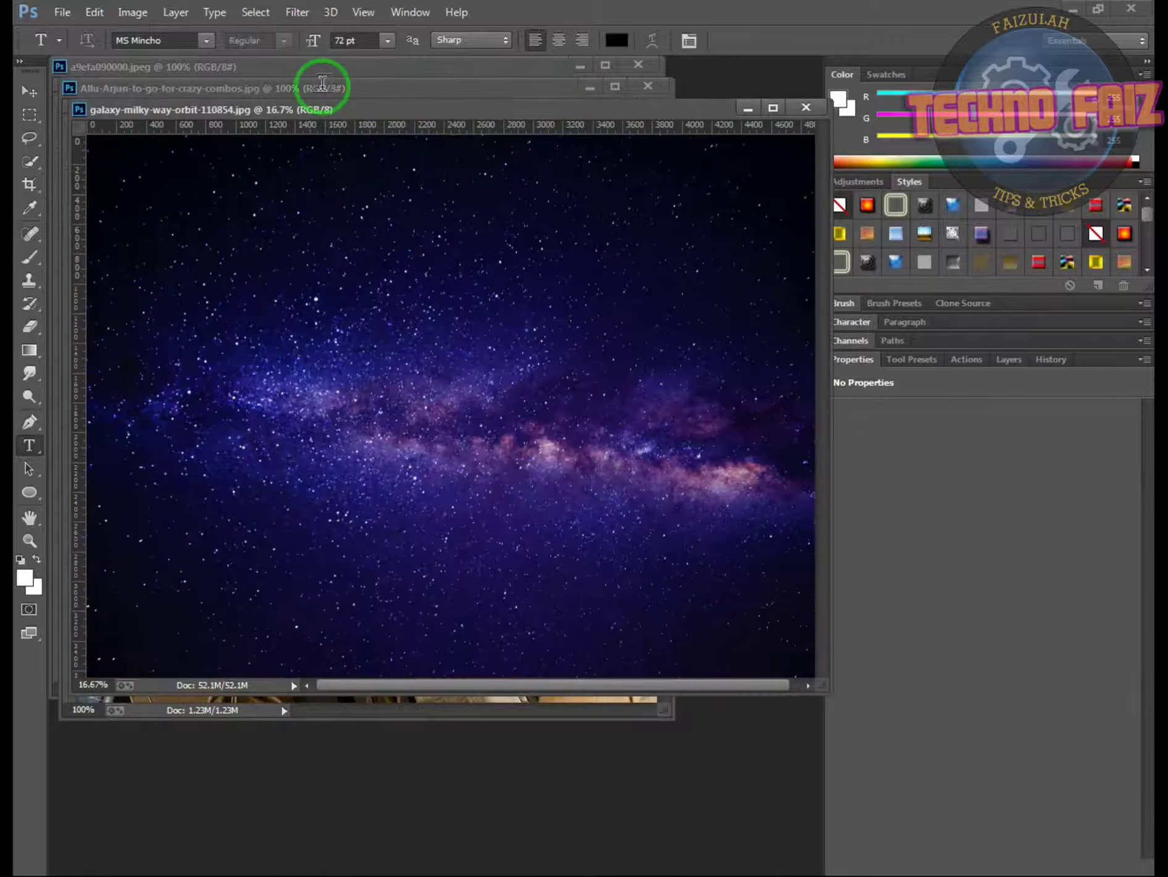
{"action": "left_click", "coordinate": [321, 87]}
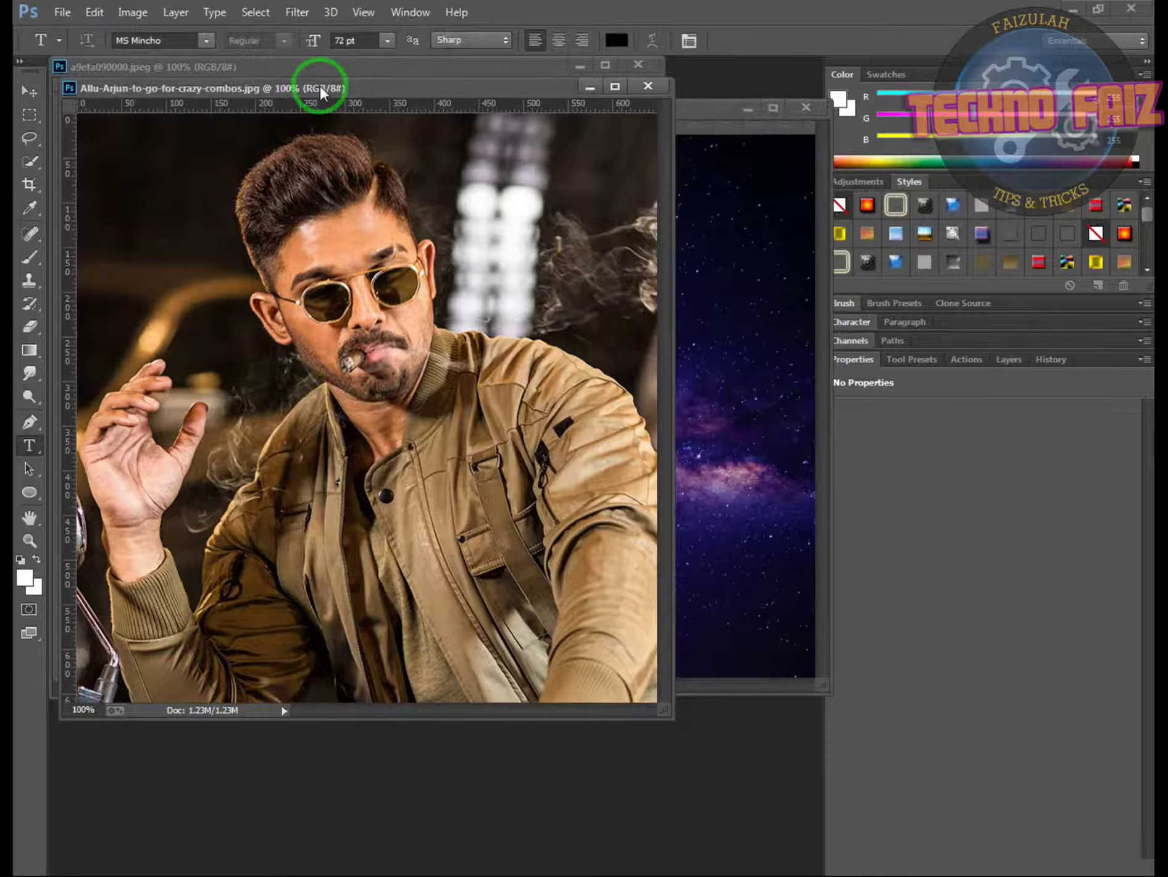
{"action": "left_click", "coordinate": [31, 163]}
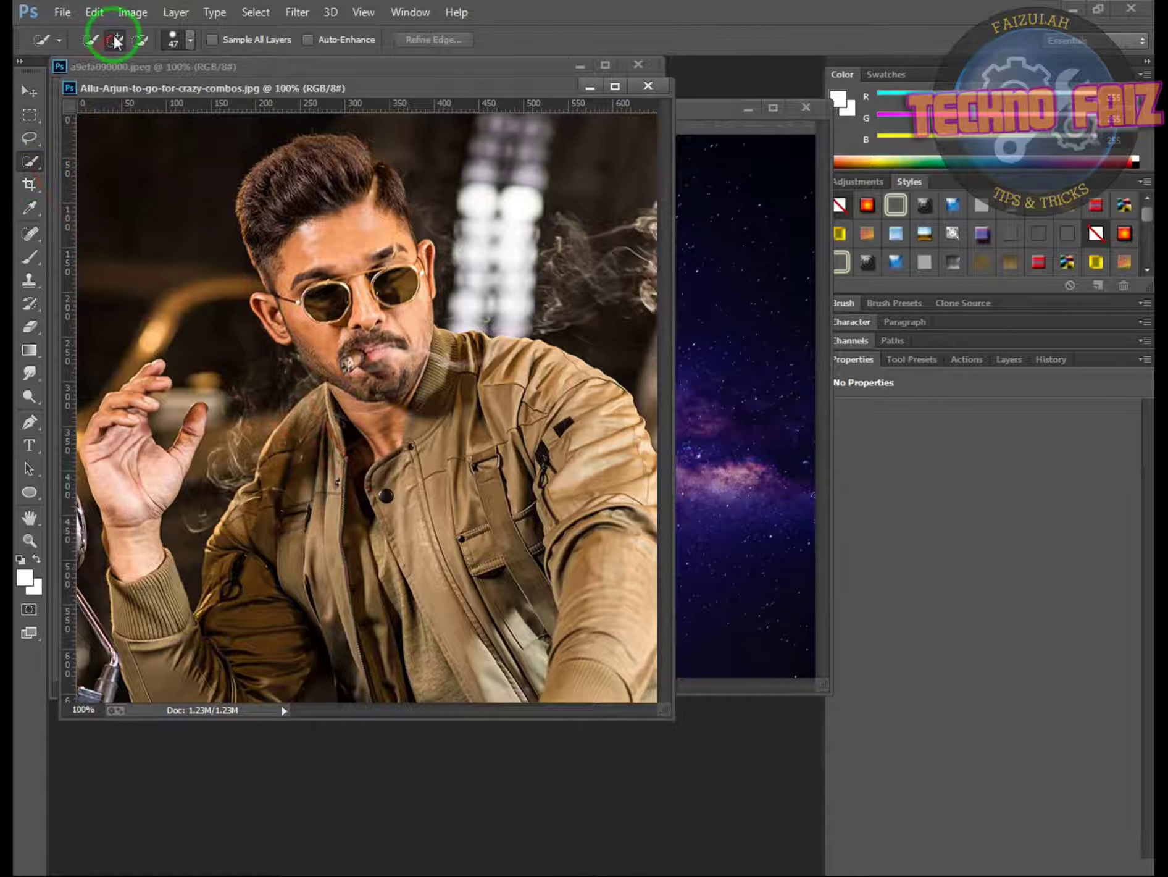
- Quick-select the man's head, chest and lower jacket and copy them onto Layer 1
{"action": "mouse_move", "coordinate": [394, 457]}
{"action": "left_mouse_down"}
{"action": "mouse_move", "coordinate": [417, 464]}
{"action": "mouse_move", "coordinate": [309, 190]}
{"action": "left_mouse_up"}
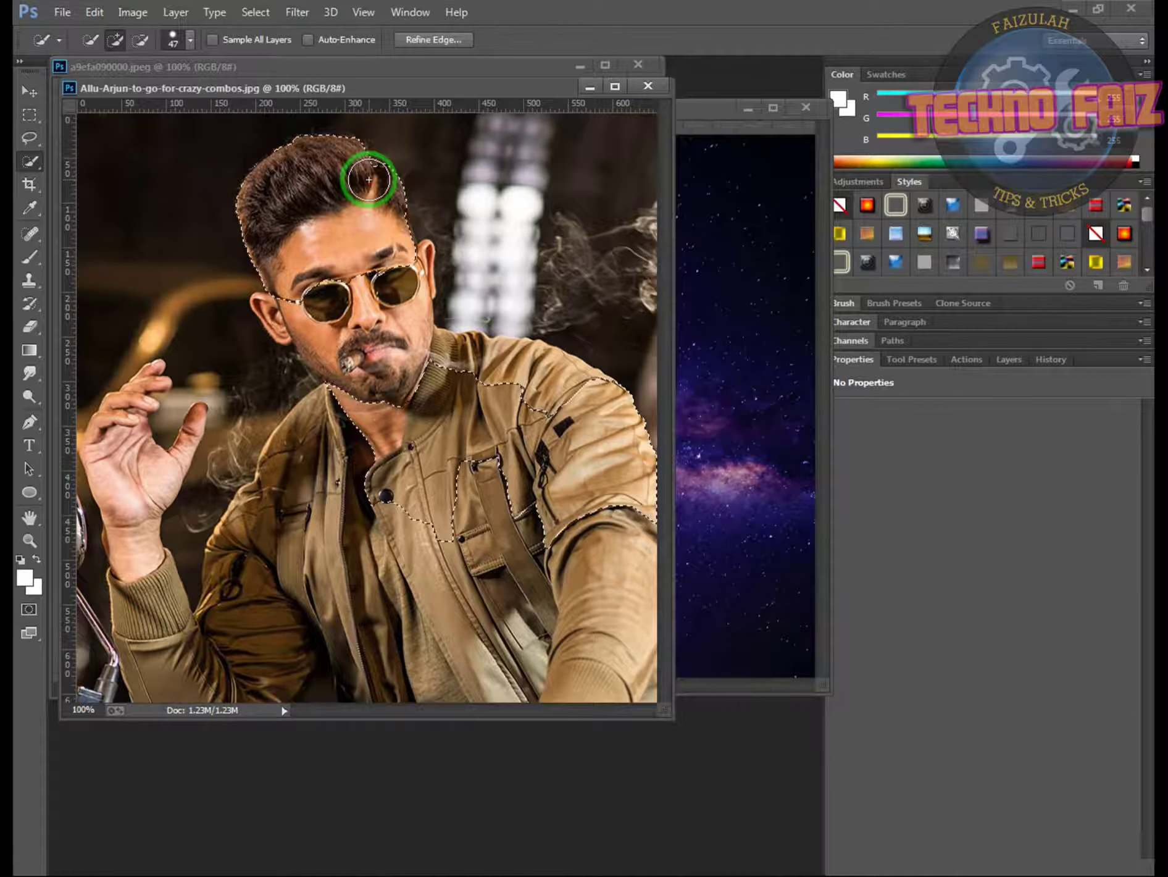
{"action": "left_click_drag", "start_coordinate": [404, 365], "coordinate": [332, 341]}
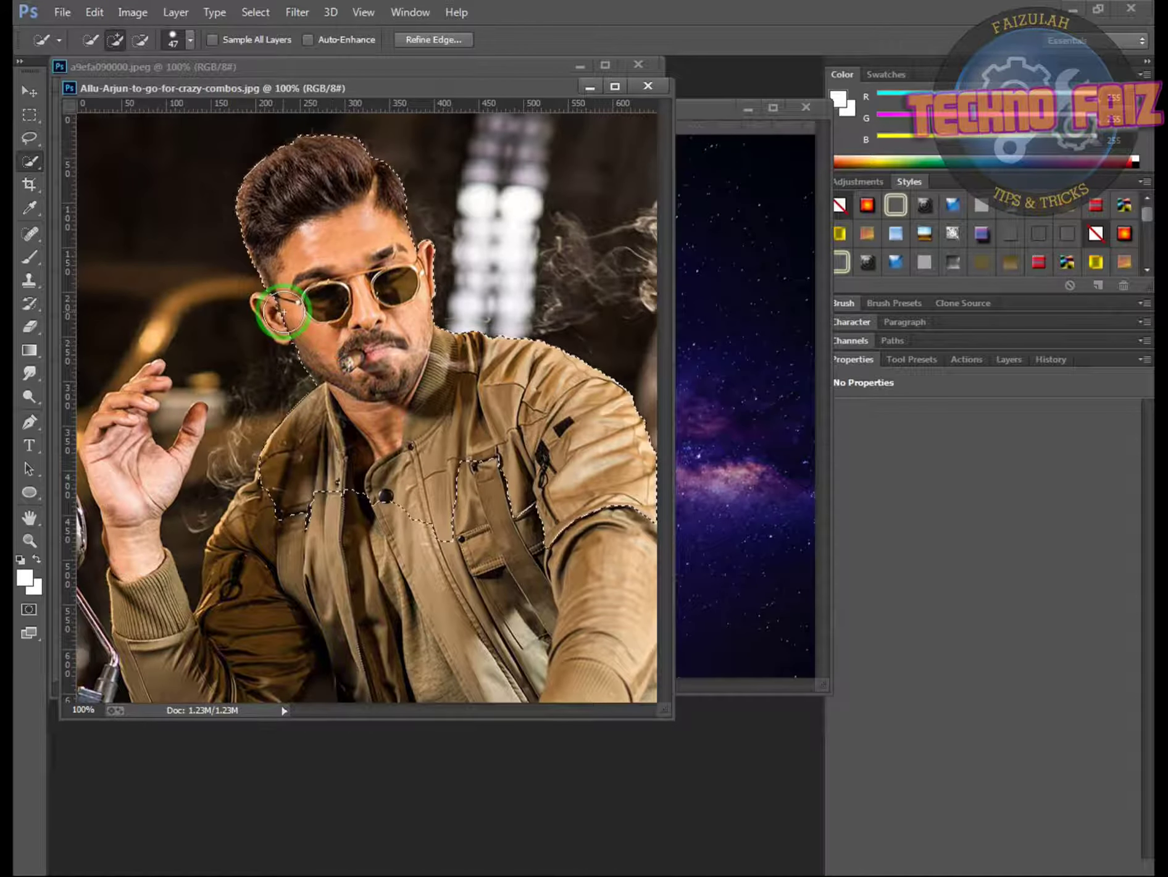
{"action": "left_click_drag", "start_coordinate": [271, 530], "coordinate": [495, 547]}
{"action": "right_click", "coordinate": [408, 441]}
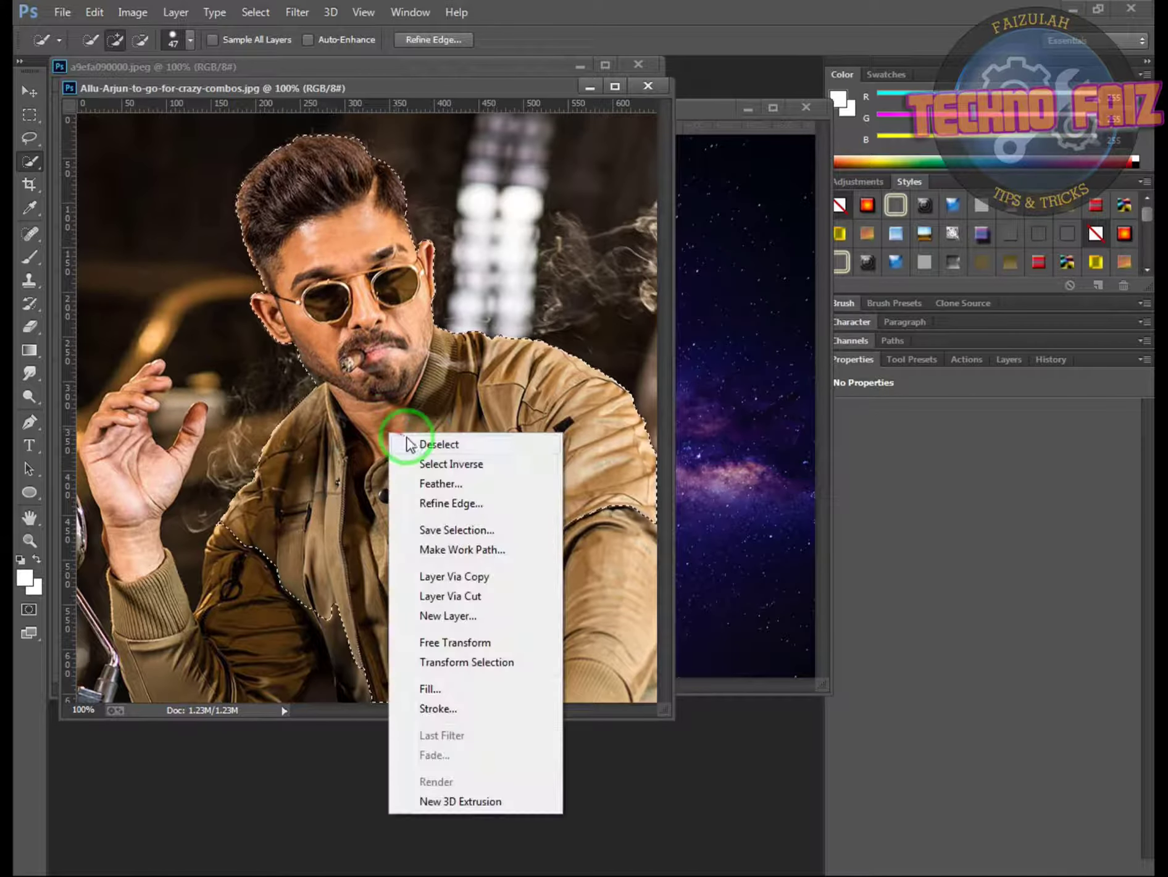
{"action": "left_click", "coordinate": [467, 576]}
{"action": "left_click", "coordinate": [29, 91]}
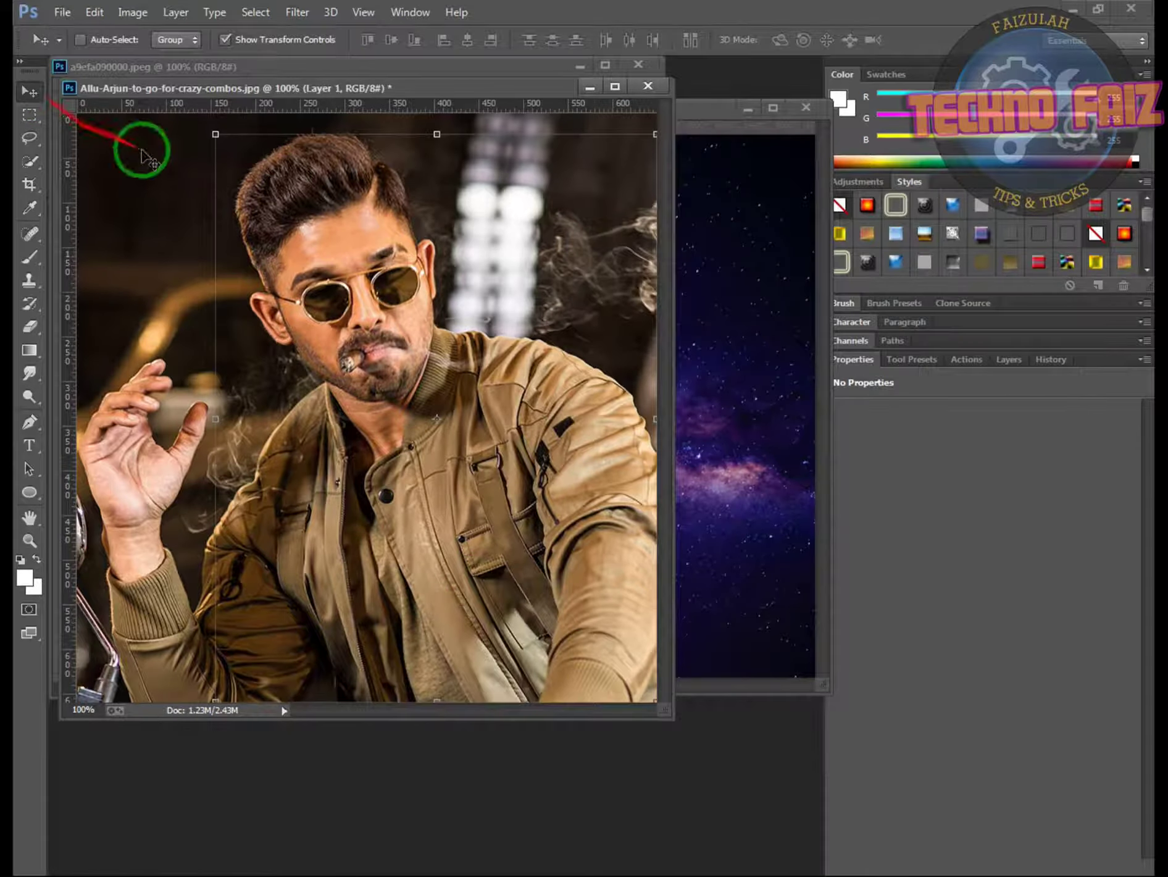
- Drag Layer 1 into the blank a9efa document and scale the man down toward the upper left
{"action": "left_click_drag", "start_coordinate": [302, 89], "coordinate": [703, 157]}
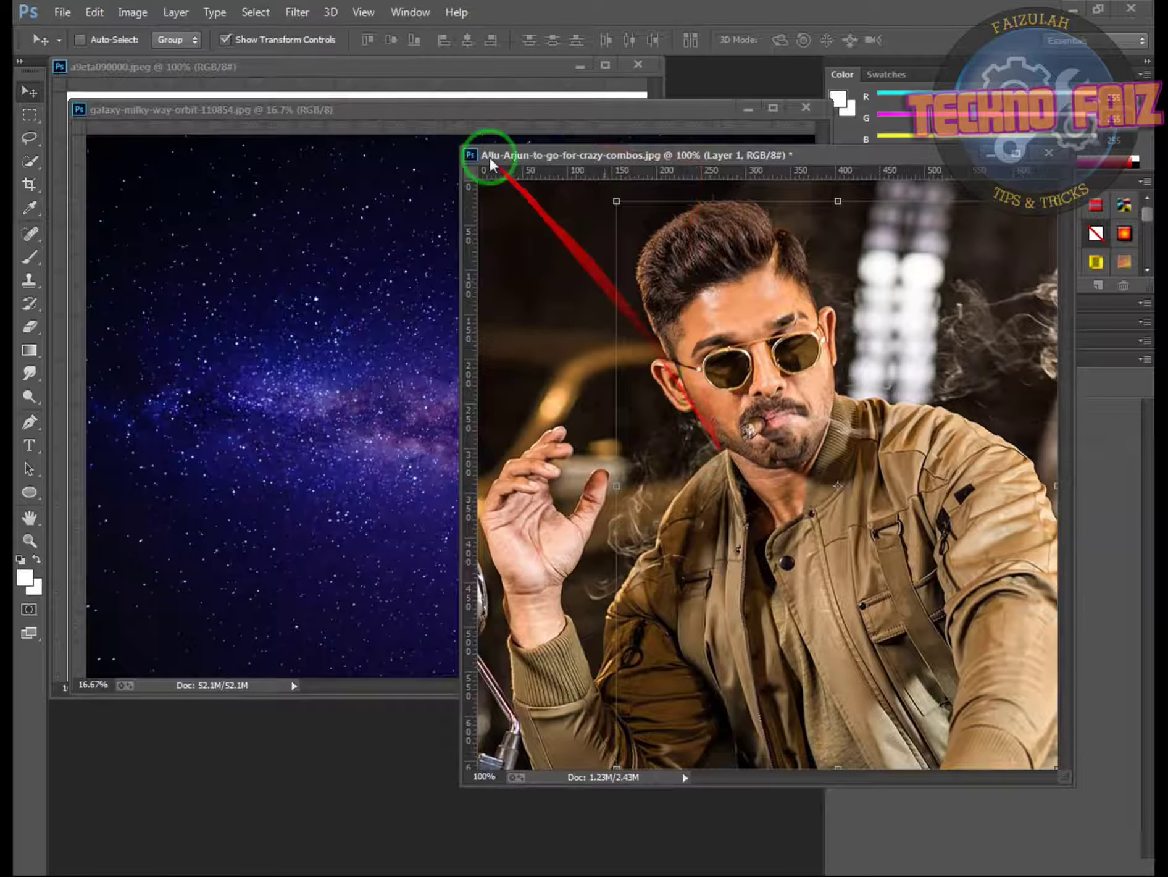
{"action": "mouse_move", "coordinate": [818, 460]}
{"action": "left_mouse_down"}
{"action": "mouse_move", "coordinate": [440, 160]}
{"action": "mouse_move", "coordinate": [375, 449]}
{"action": "mouse_move", "coordinate": [386, 419]}
{"action": "left_mouse_up"}
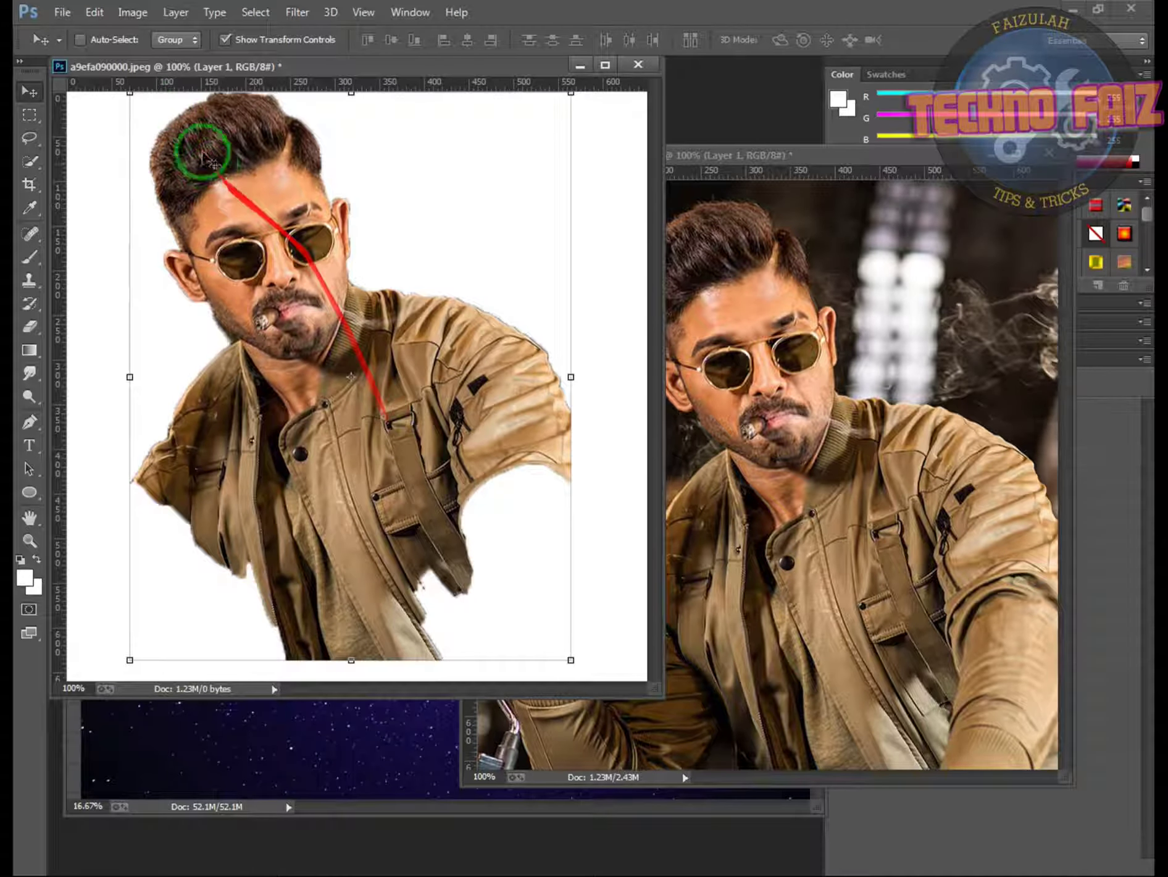
{"action": "mouse_move", "coordinate": [131, 93]}
{"action": "left_mouse_down"}
{"action": "mouse_move", "coordinate": [183, 179]}
{"action": "mouse_move", "coordinate": [211, 269]}
{"action": "left_mouse_up"}
{"action": "mouse_move", "coordinate": [410, 424]}
{"action": "left_mouse_down"}
{"action": "mouse_move", "coordinate": [361, 352]}
{"action": "mouse_move", "coordinate": [361, 319]}
{"action": "left_mouse_up"}
{"action": "left_click_drag", "start_coordinate": [531, 358], "coordinate": [510, 358]}
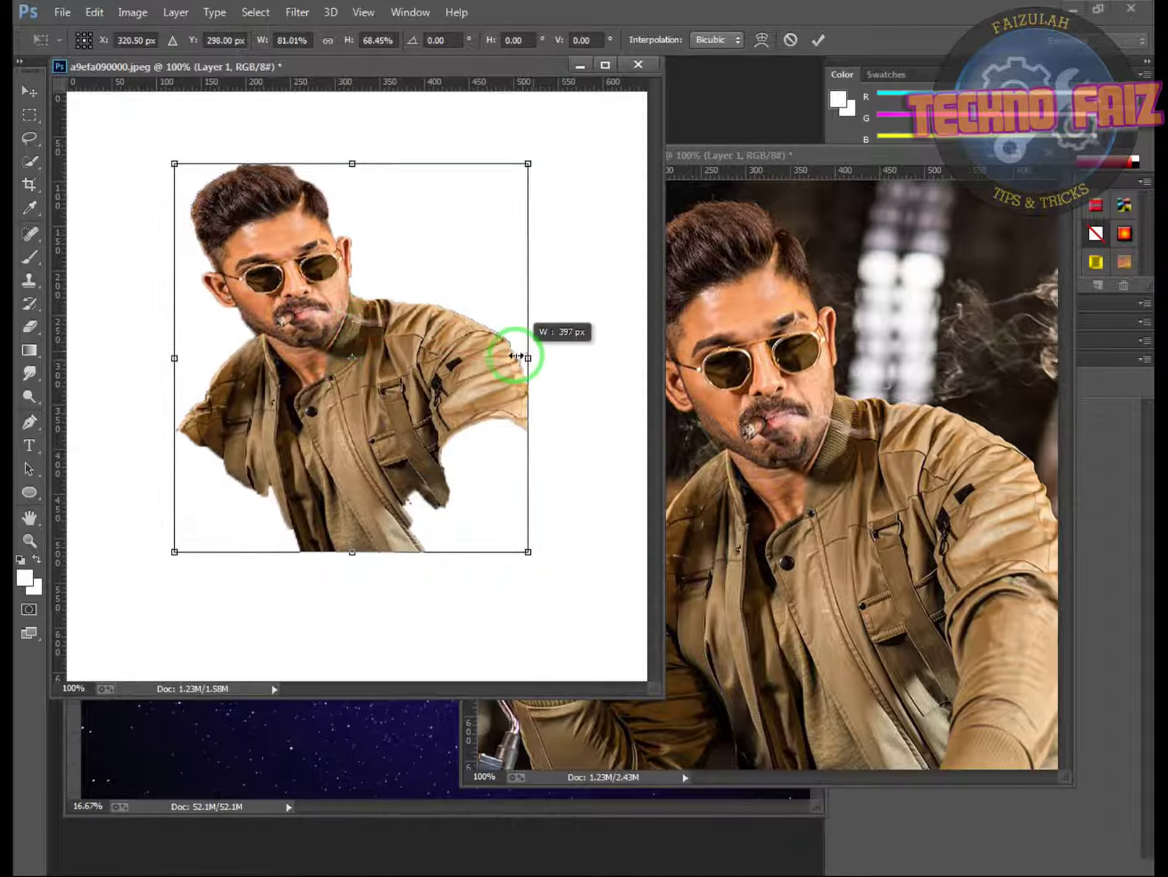
{"action": "left_click_drag", "start_coordinate": [338, 551], "coordinate": [334, 524]}
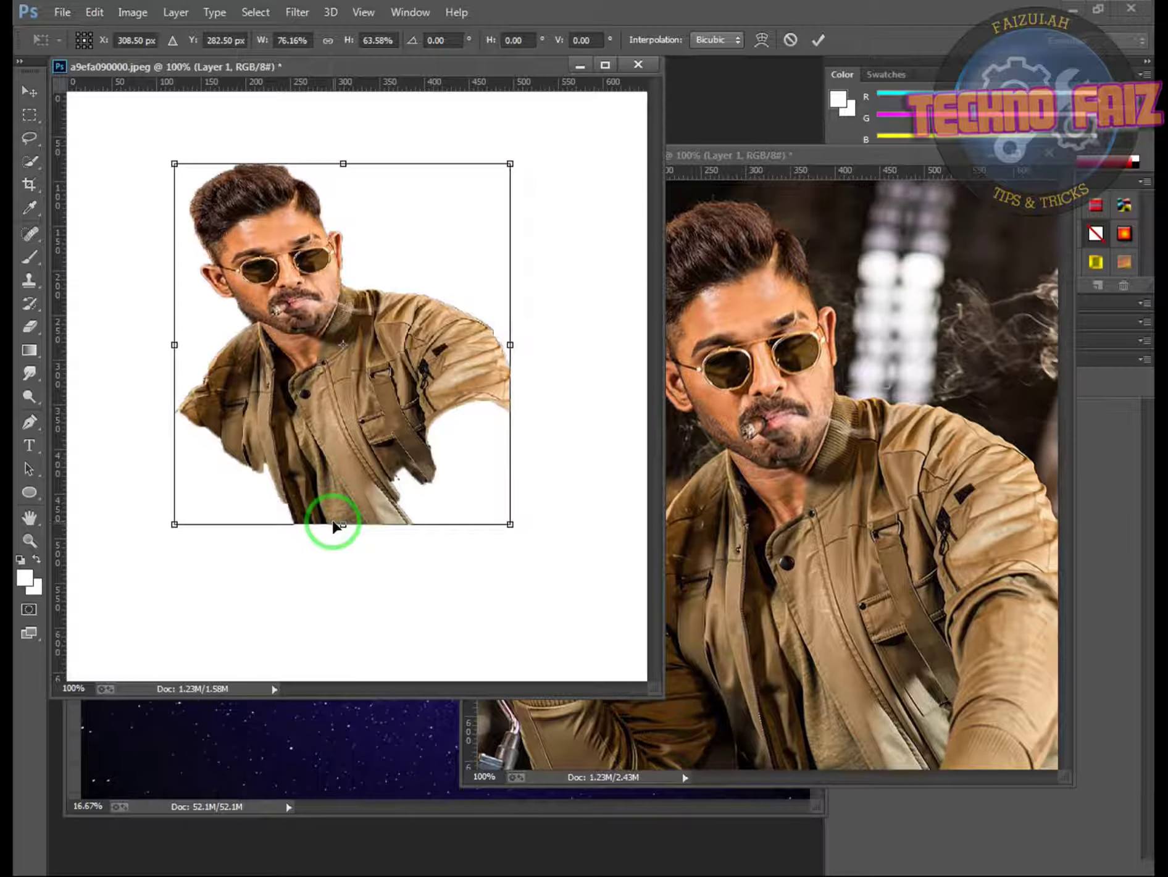
{"action": "key", "text": "Return"}
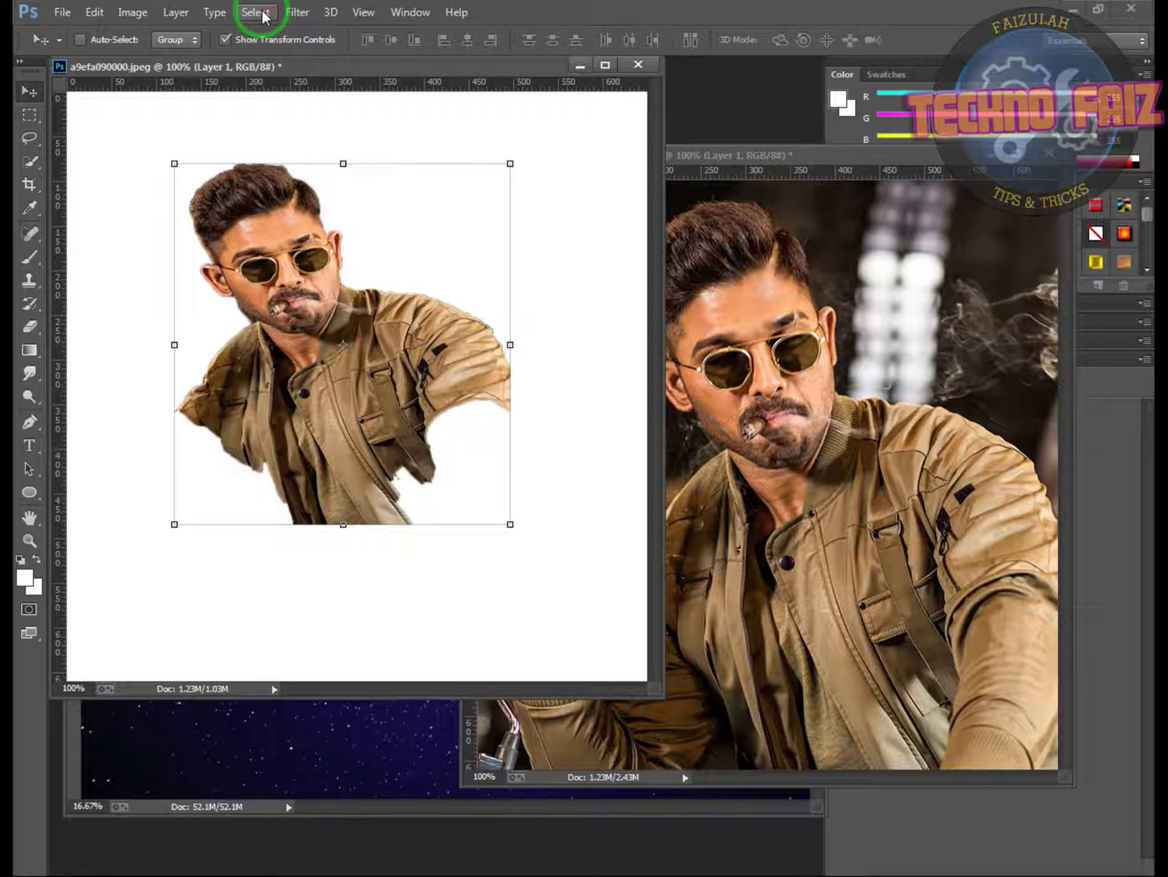
- Apply a Threshold adjustment at about level 106 to make the man a black-and-white stencil
{"action": "left_click", "coordinate": [120, 13]}
{"action": "mouse_move", "coordinate": [160, 57]}
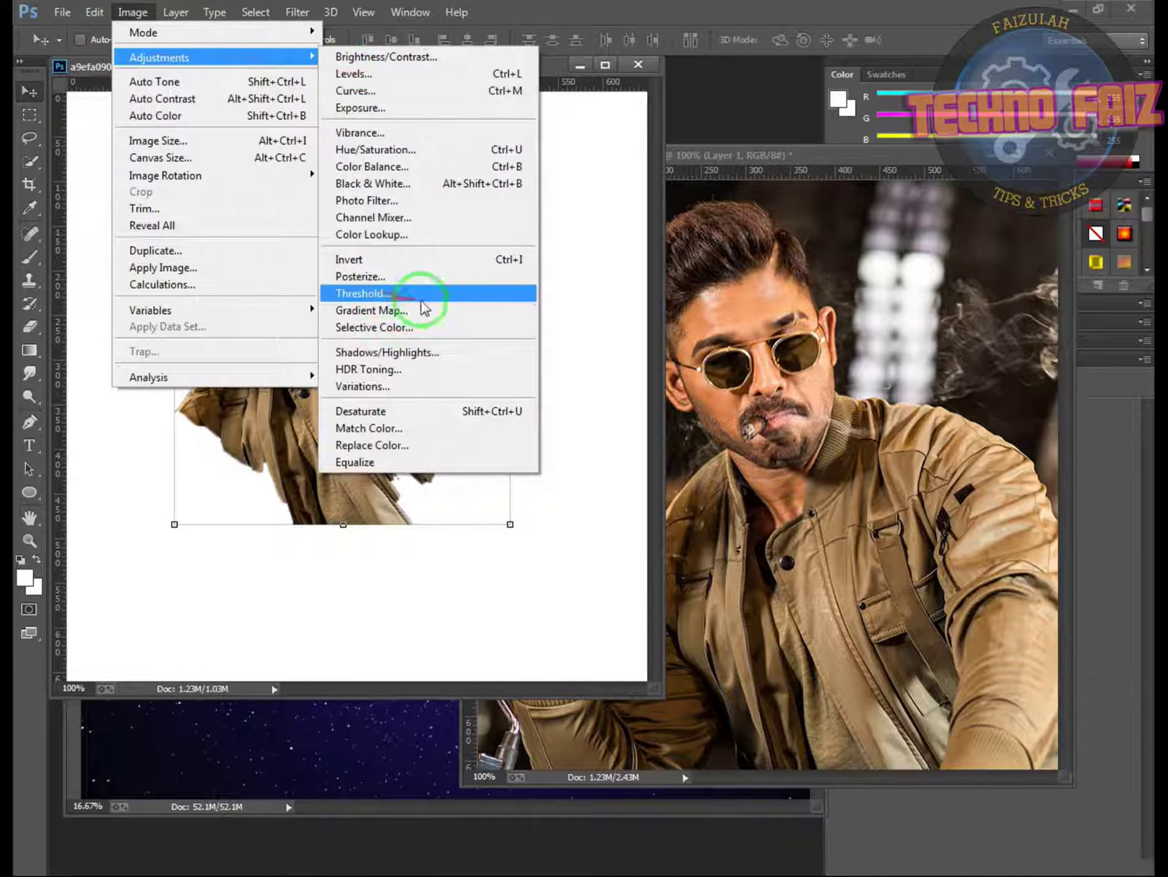
{"action": "left_click", "coordinate": [371, 294]}
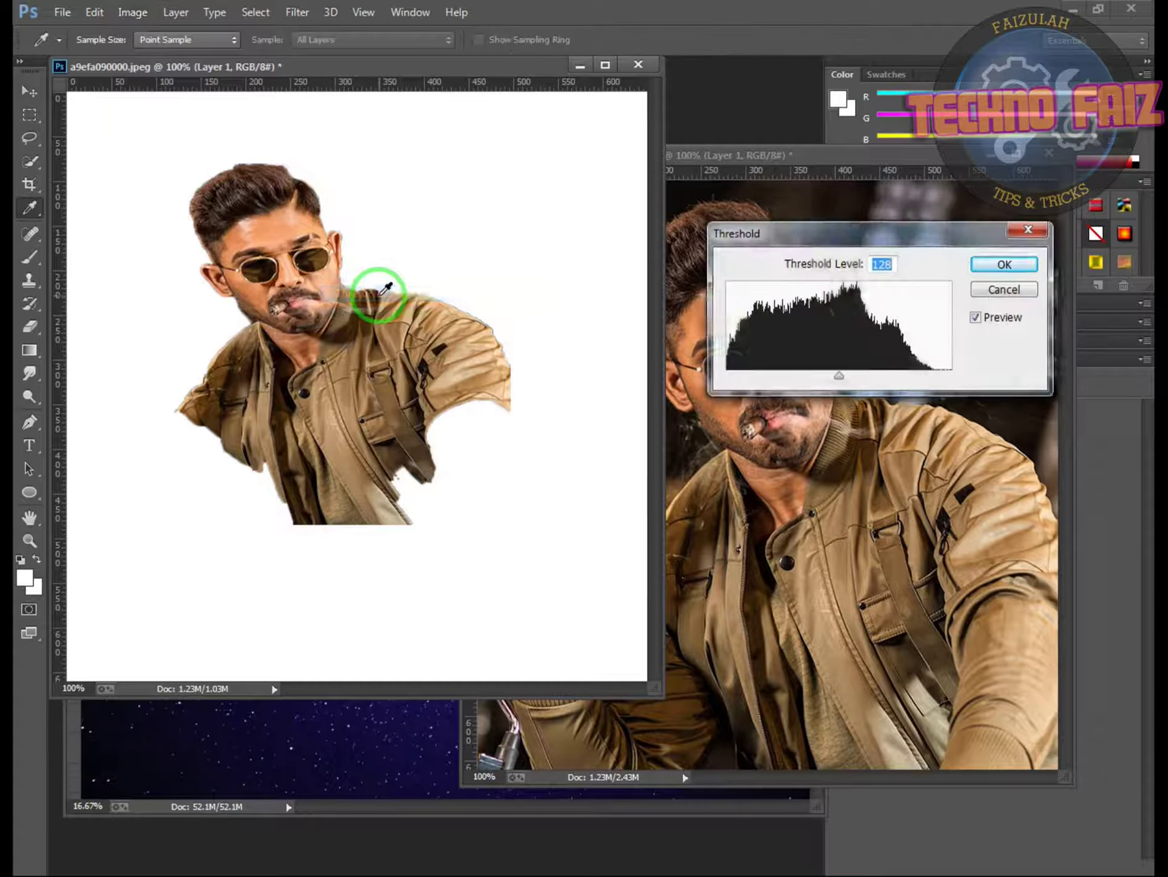
{"action": "left_click_drag", "start_coordinate": [840, 376], "coordinate": [862, 378]}
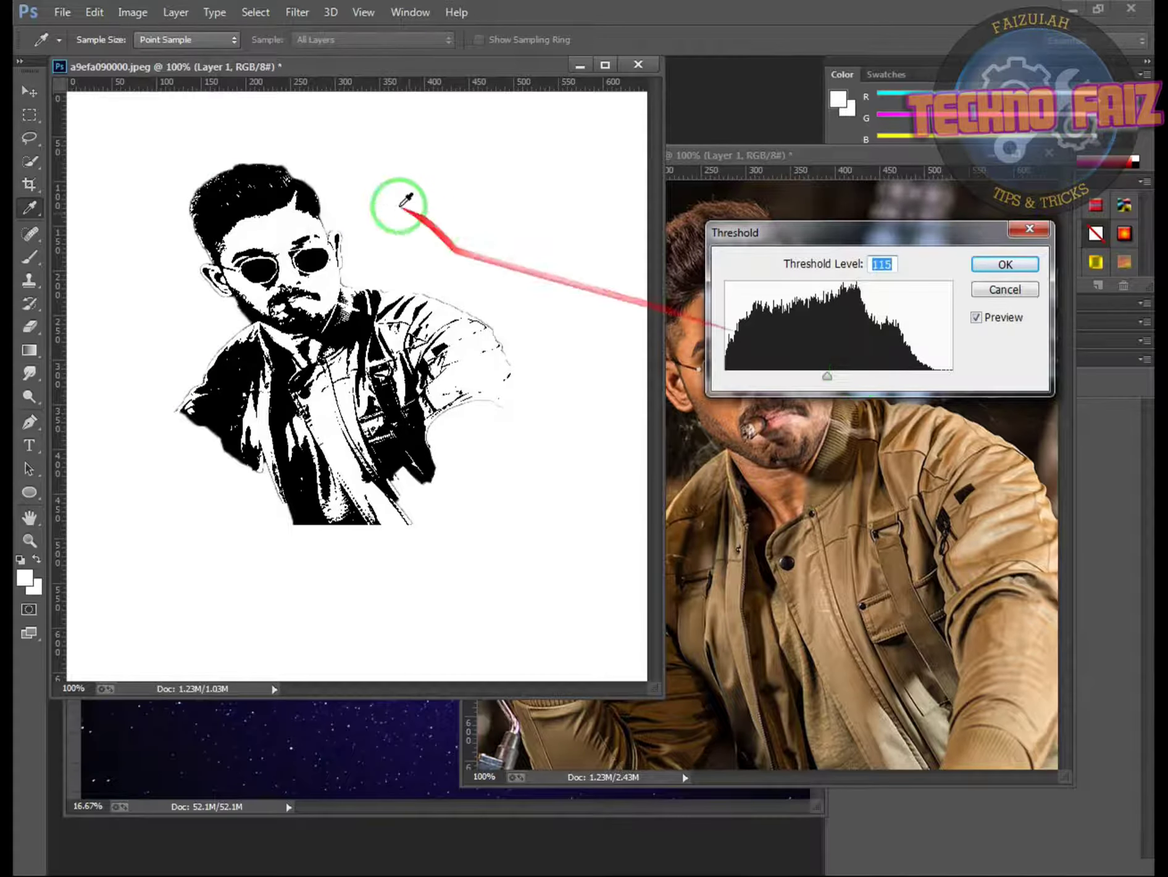
{"action": "left_click", "coordinate": [254, 179]}
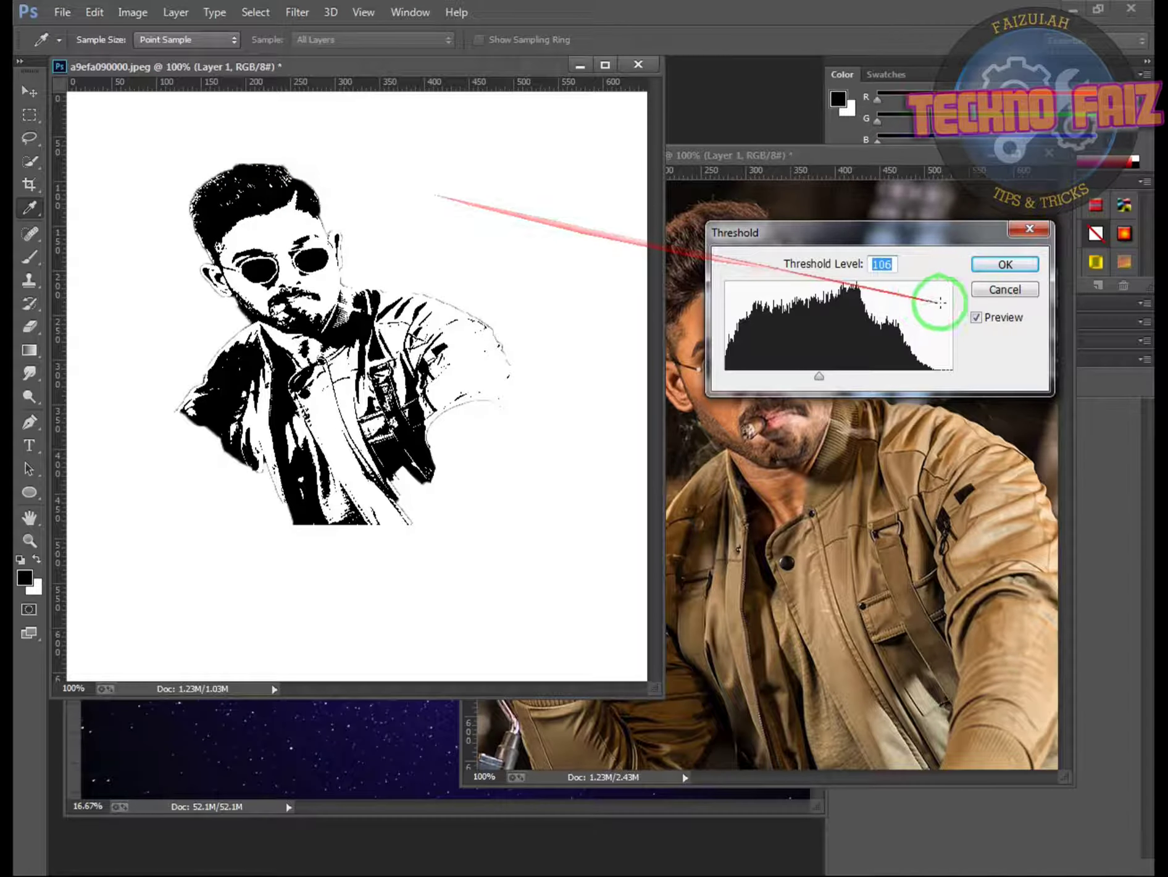
{"action": "left_click", "coordinate": [1005, 265]}
- Select the stencil by Color Range with fuzziness near 200, then shift the figure right
{"action": "key", "text": "v"}
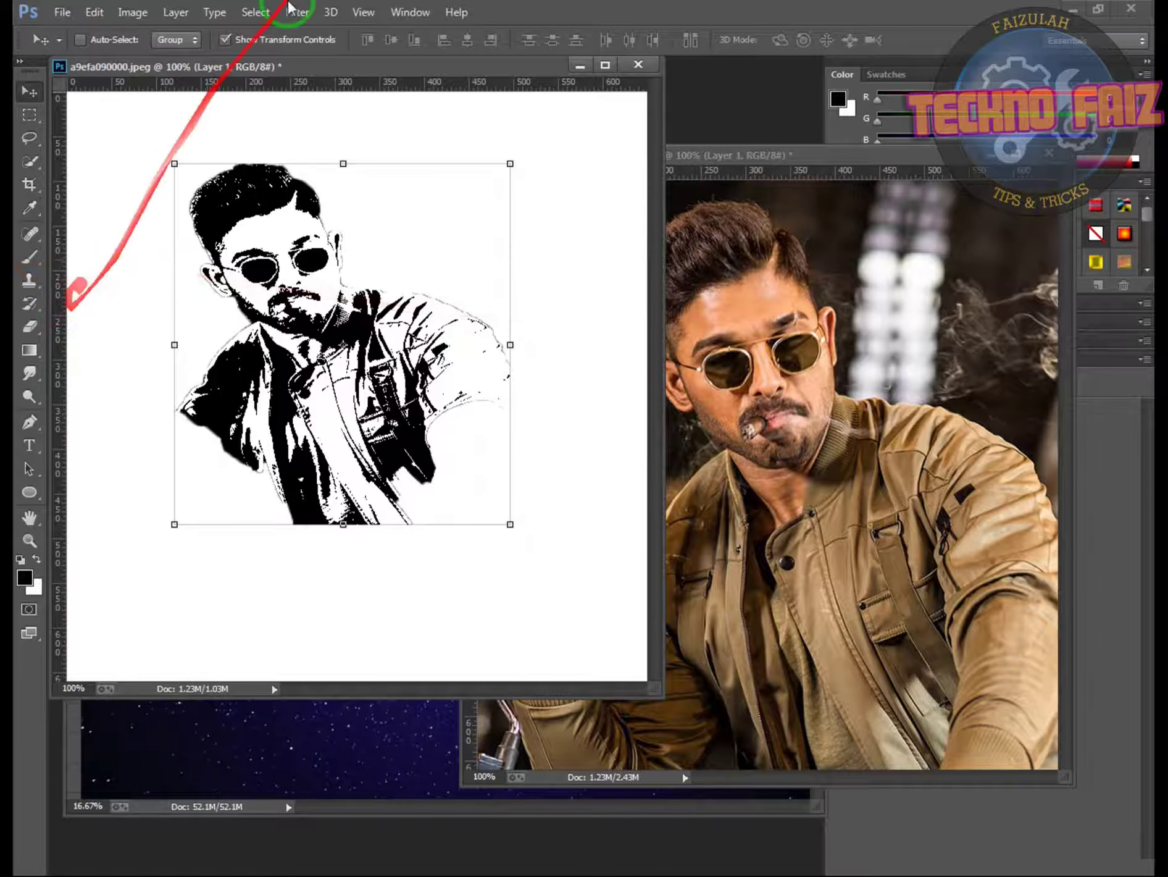
{"action": "left_click", "coordinate": [296, 14]}
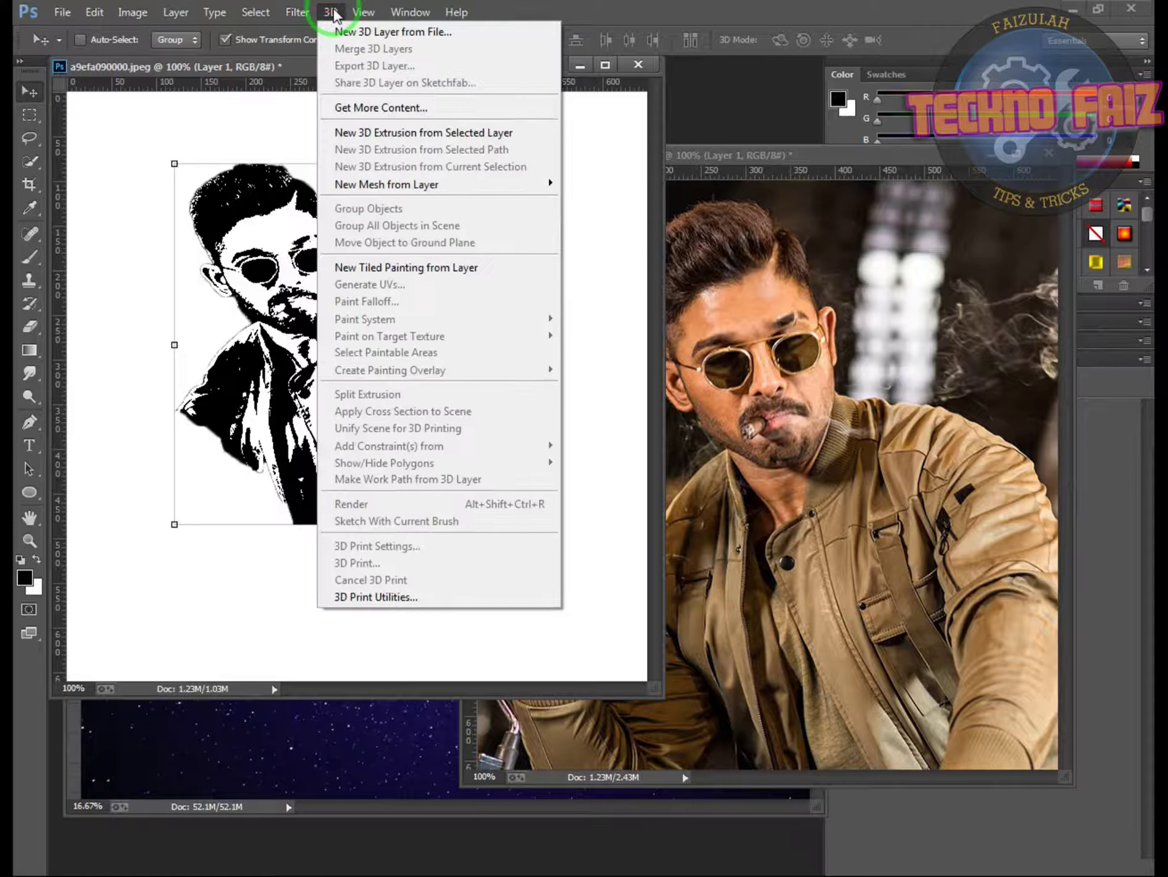
{"action": "left_click", "coordinate": [256, 12]}
{"action": "left_click", "coordinate": [256, 12]}
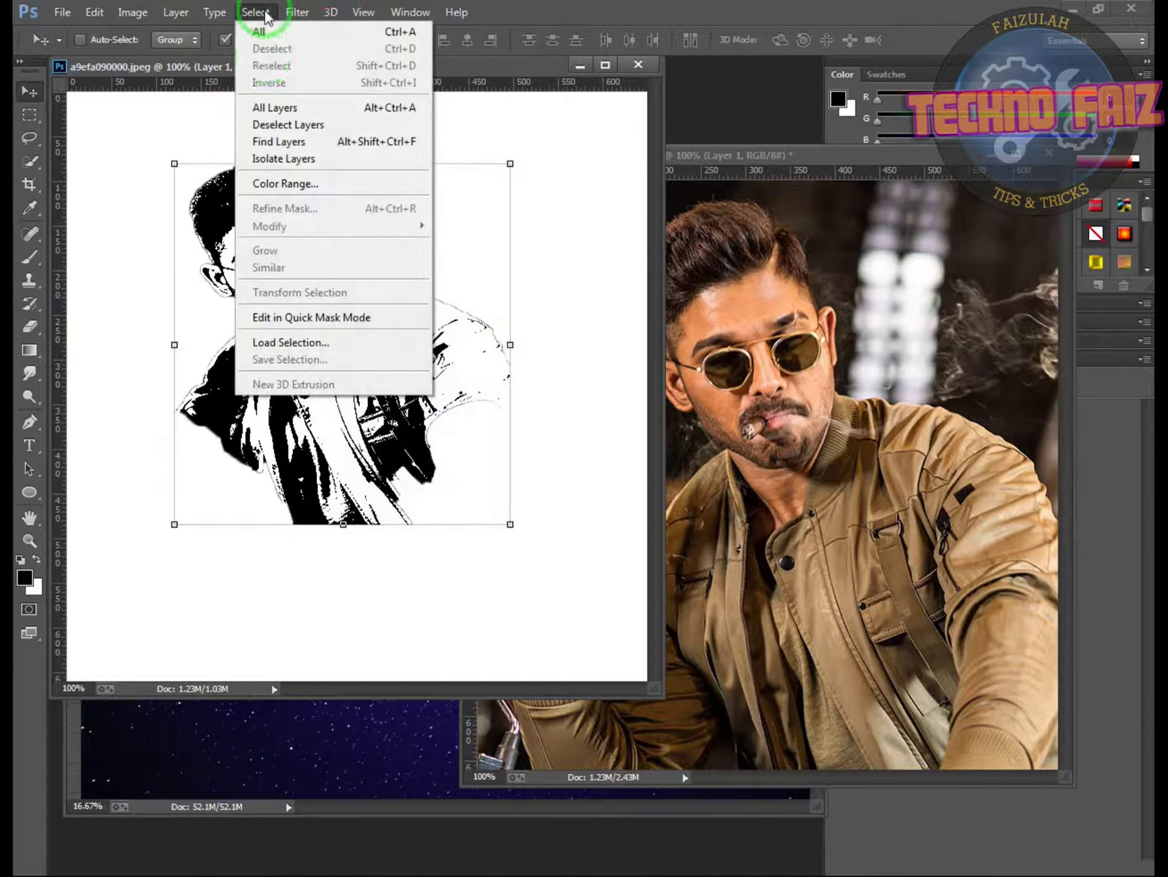
{"action": "left_click", "coordinate": [270, 185]}
{"action": "left_click_drag", "start_coordinate": [289, 235], "coordinate": [290, 217]}
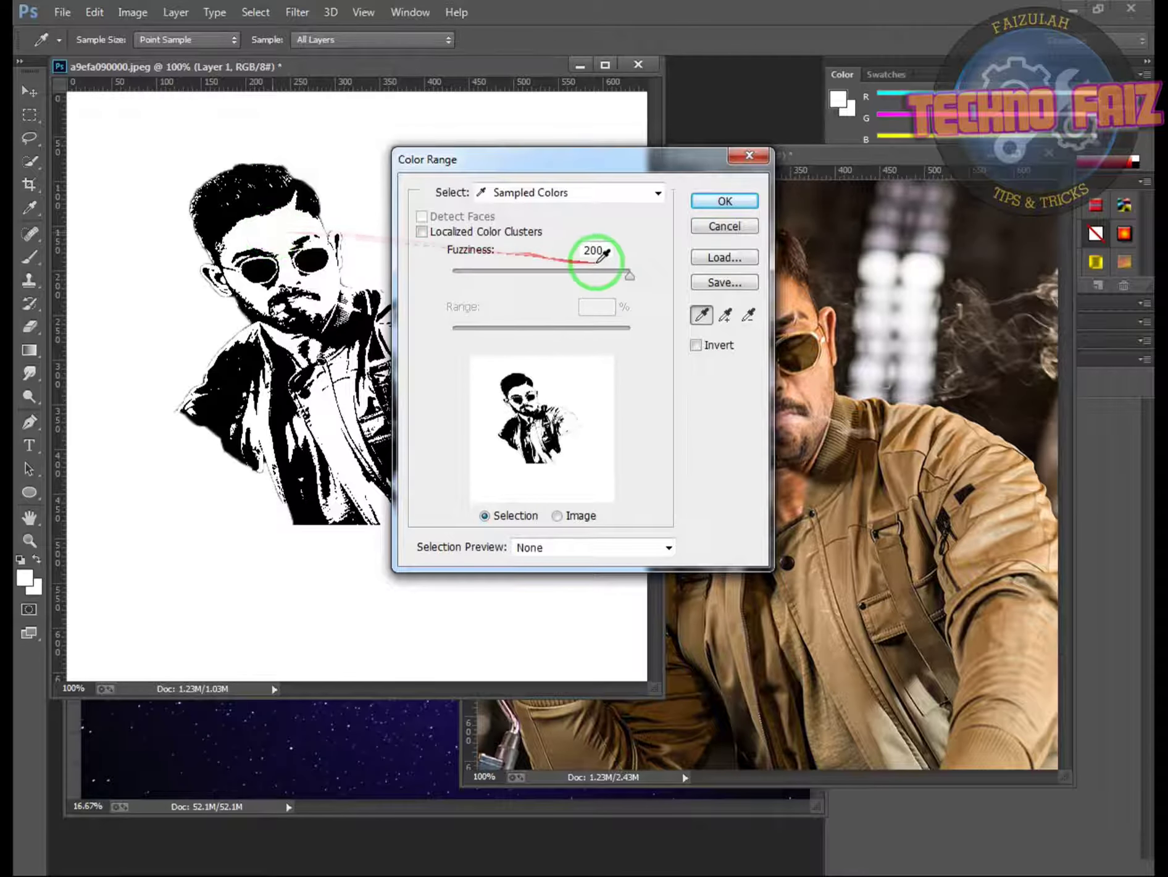
{"action": "mouse_move", "coordinate": [633, 281]}
{"action": "left_mouse_down"}
{"action": "mouse_move", "coordinate": [508, 279]}
{"action": "mouse_move", "coordinate": [630, 298]}
{"action": "mouse_move", "coordinate": [391, 282]}
{"action": "mouse_move", "coordinate": [626, 301]}
{"action": "left_mouse_up"}
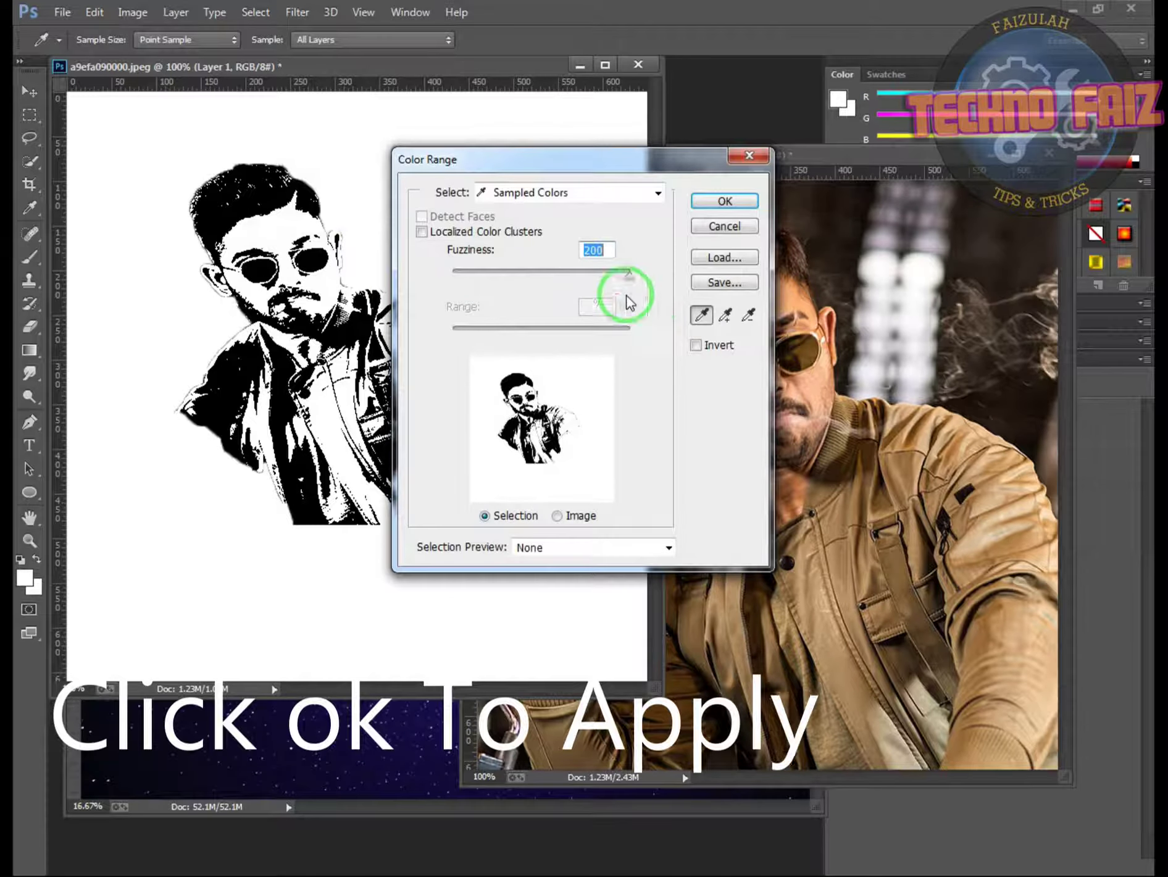
{"action": "left_click", "coordinate": [717, 202]}
{"action": "key", "text": "v"}
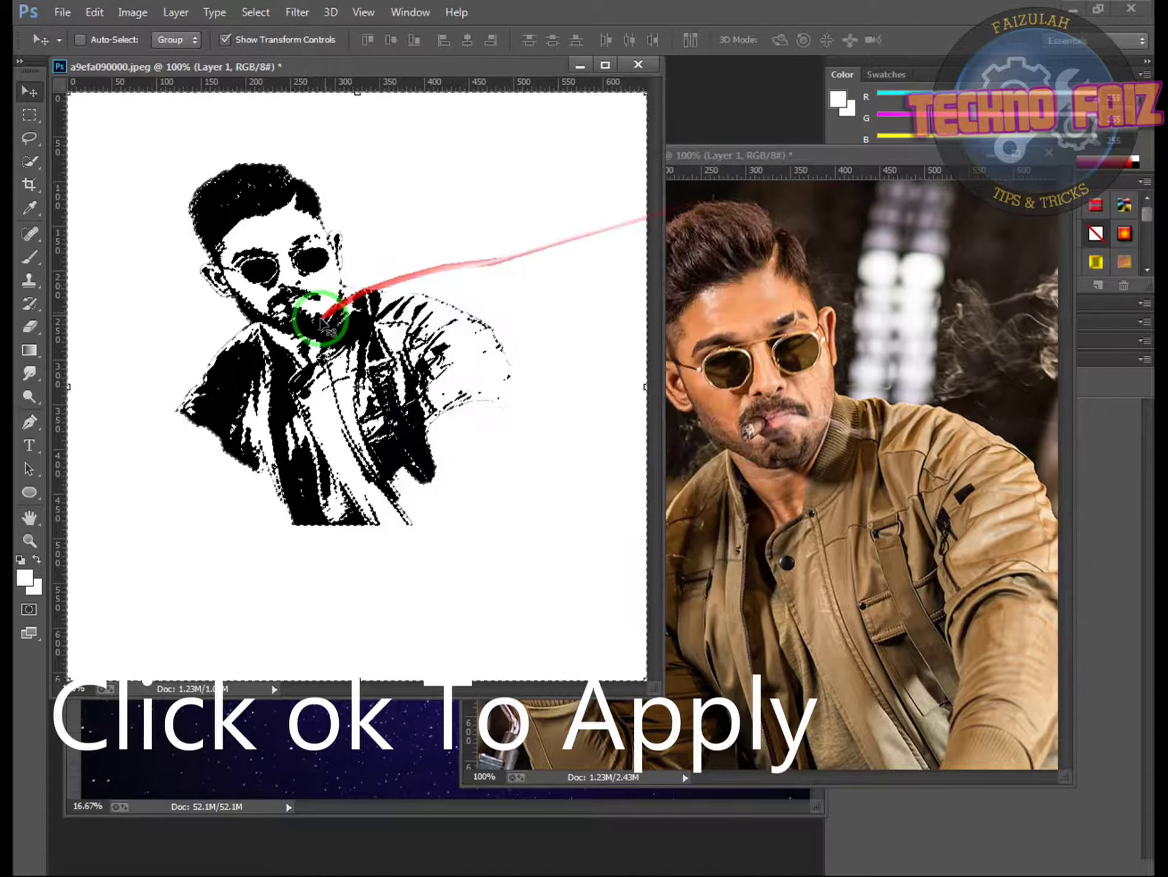
{"action": "mouse_move", "coordinate": [307, 367]}
{"action": "left_mouse_down"}
{"action": "mouse_move", "coordinate": [436, 357]}
{"action": "mouse_move", "coordinate": [316, 368]}
{"action": "mouse_move", "coordinate": [324, 390]}
{"action": "left_mouse_up"}
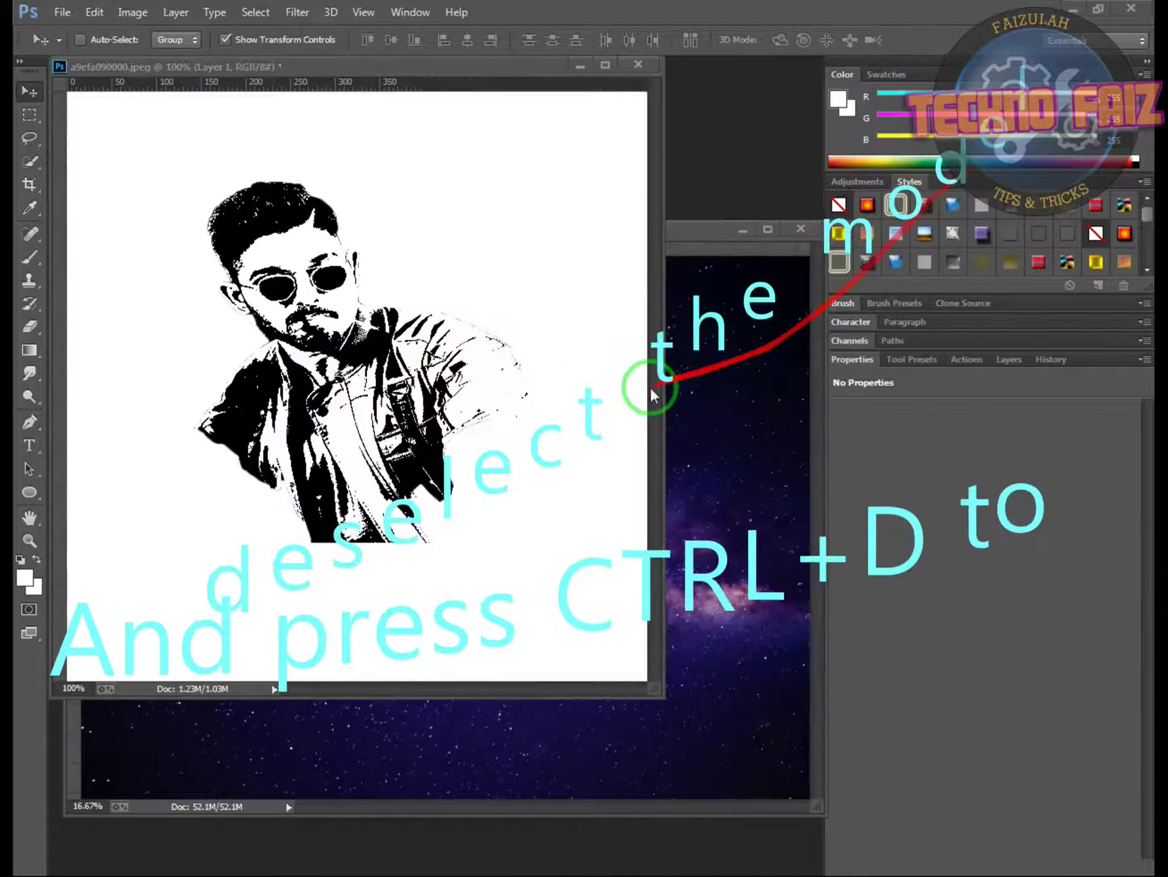
- Minimize the galaxy document, toggle the Background layer to confirm transparency, and reposition the stencil figure
{"action": "left_click", "coordinate": [739, 232]}
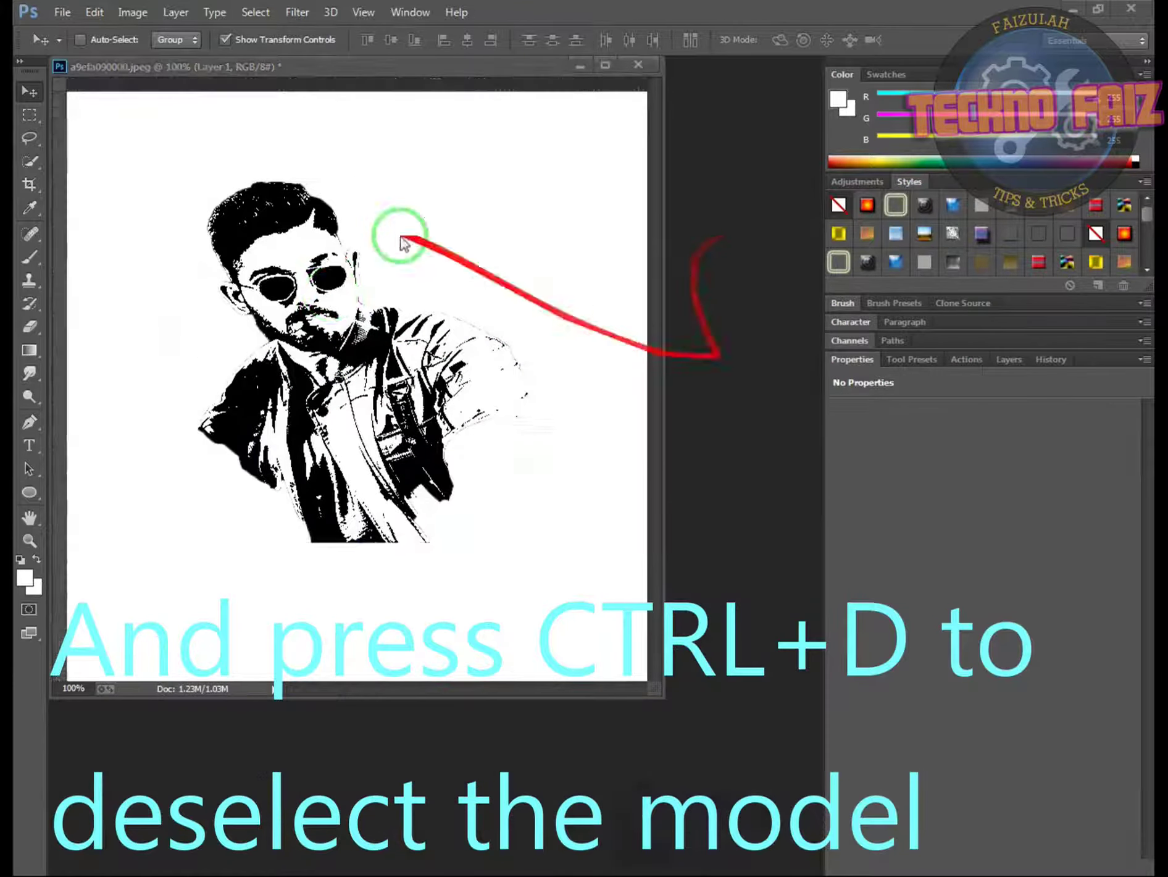
{"action": "left_click_drag", "start_coordinate": [326, 365], "coordinate": [357, 359]}
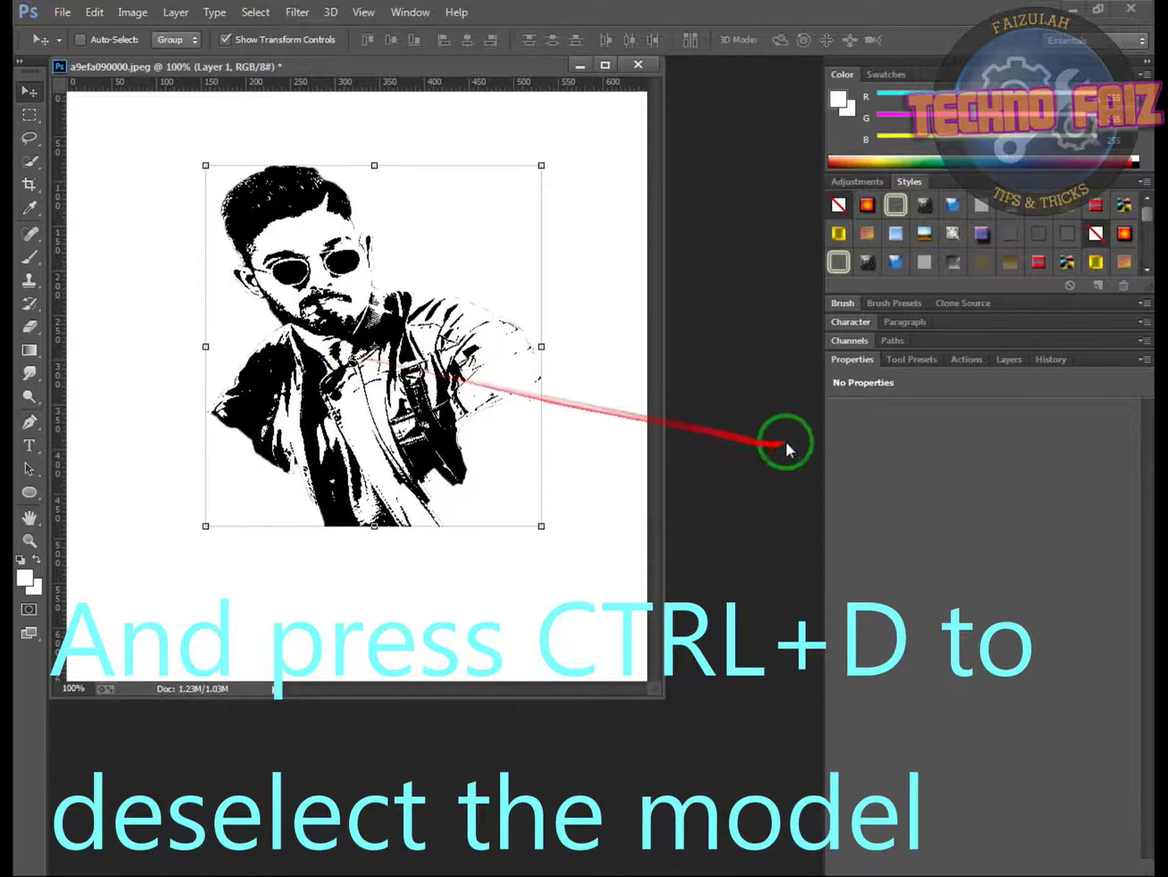
{"action": "left_click", "coordinate": [996, 363]}
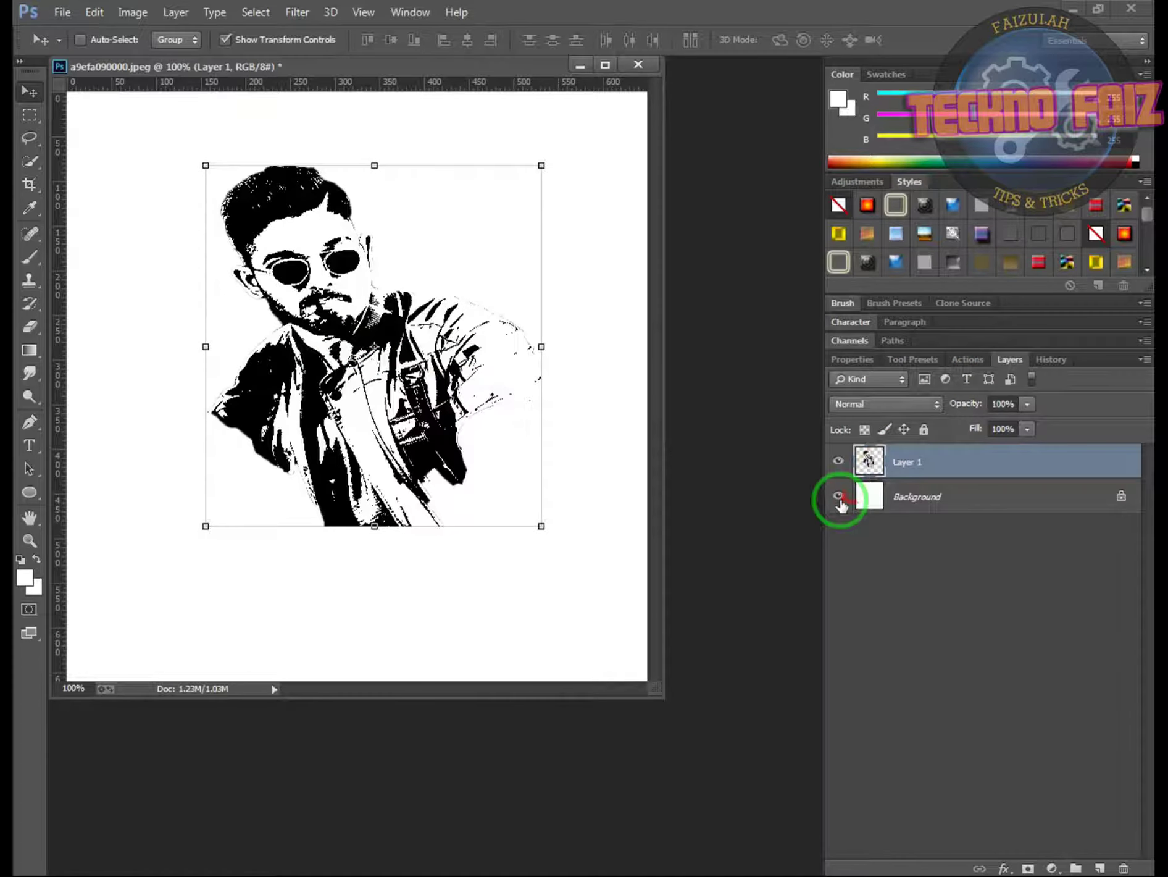
{"action": "left_click", "coordinate": [837, 497]}
{"action": "left_click_drag", "start_coordinate": [420, 371], "coordinate": [389, 401]}
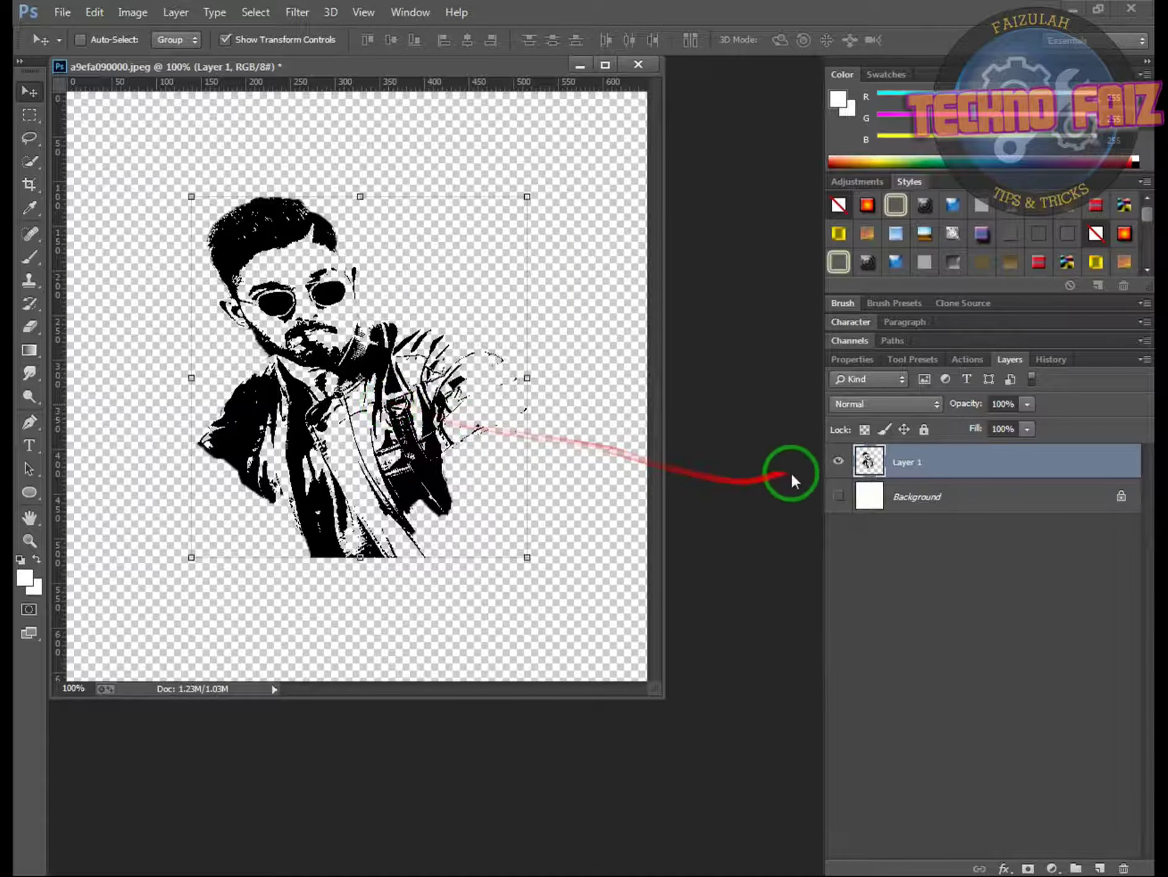
{"action": "left_click", "coordinate": [838, 496]}
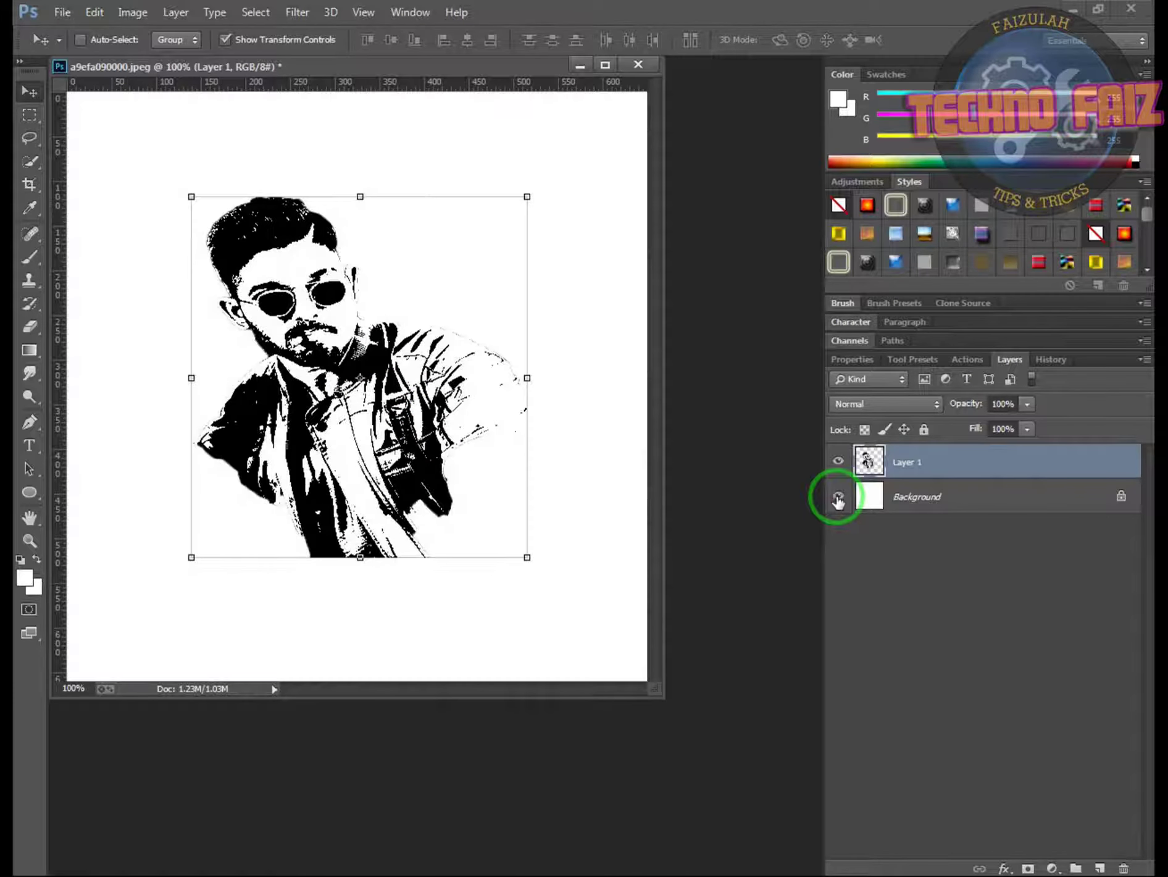
{"action": "left_click_drag", "start_coordinate": [299, 340], "coordinate": [310, 329]}
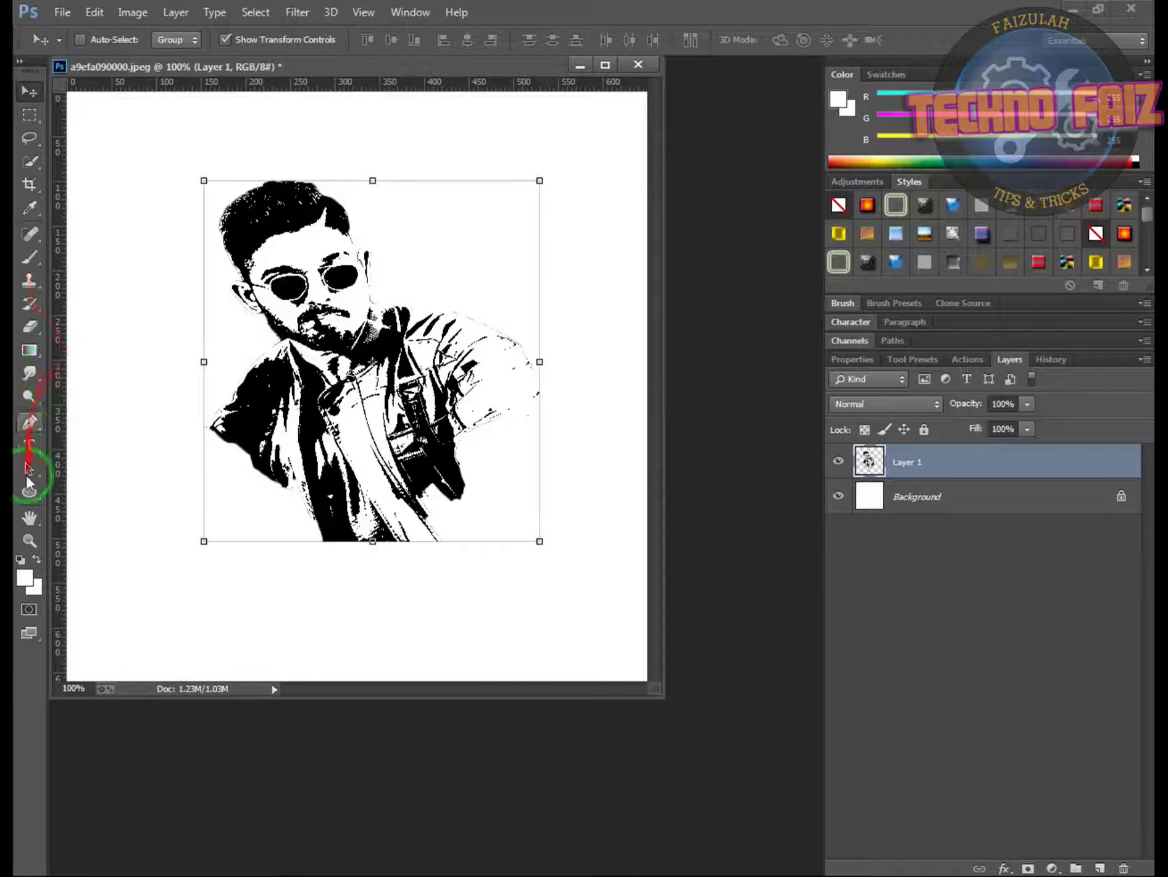
- Draw a large ellipse, about 413 by 439 px, over the stencil man
{"action": "left_click", "coordinate": [28, 497]}
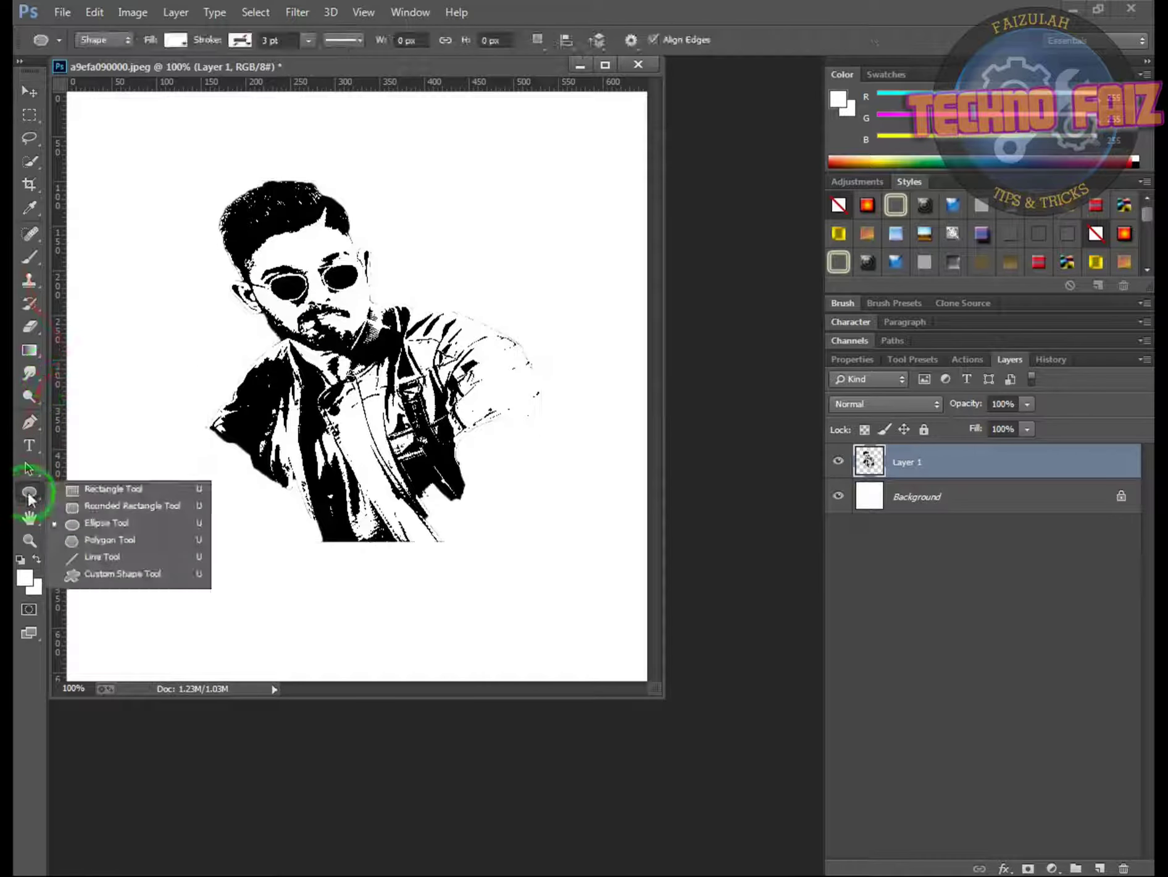
{"action": "left_click", "coordinate": [92, 528]}
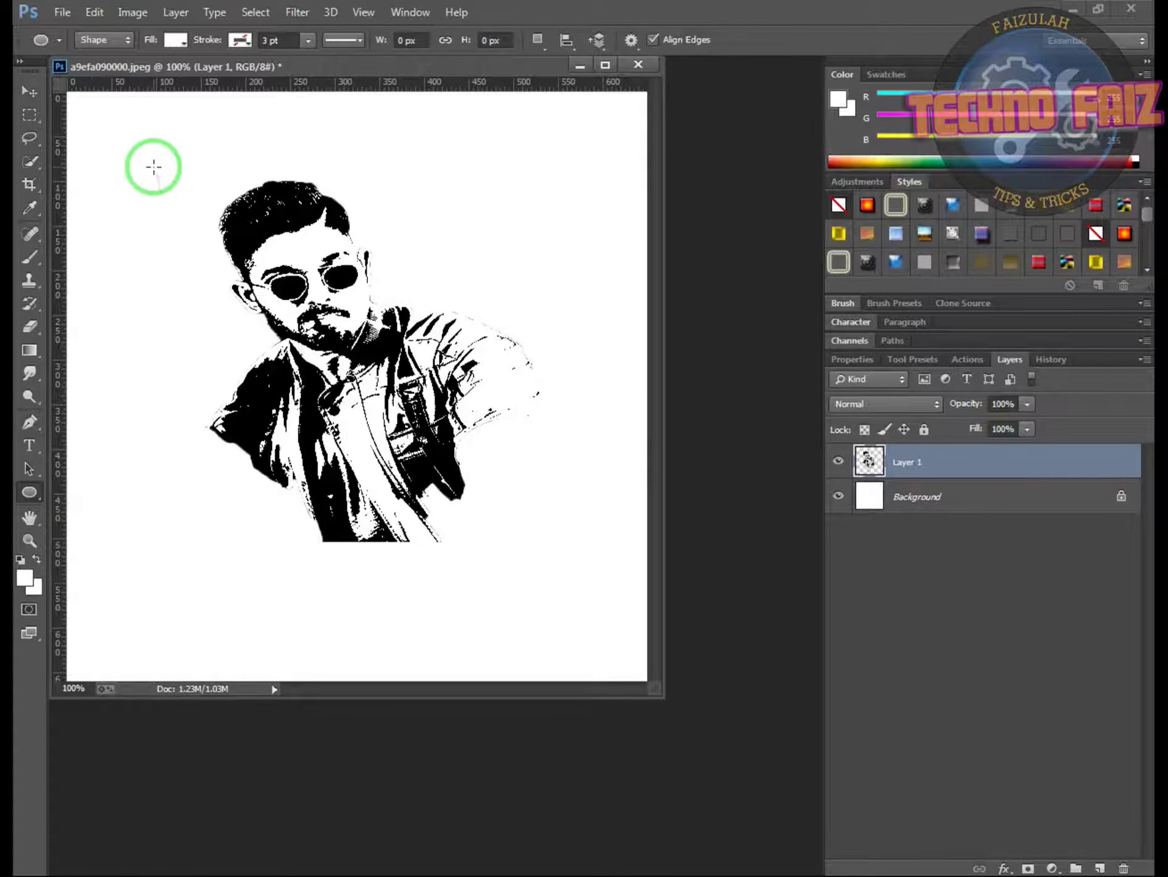
{"action": "mouse_move", "coordinate": [154, 160]}
{"action": "left_mouse_down"}
{"action": "mouse_move", "coordinate": [511, 568]}
{"action": "mouse_move", "coordinate": [562, 591]}
{"action": "mouse_move", "coordinate": [557, 543]}
{"action": "mouse_move", "coordinate": [503, 548]}
{"action": "mouse_move", "coordinate": [523, 551]}
{"action": "left_mouse_up"}
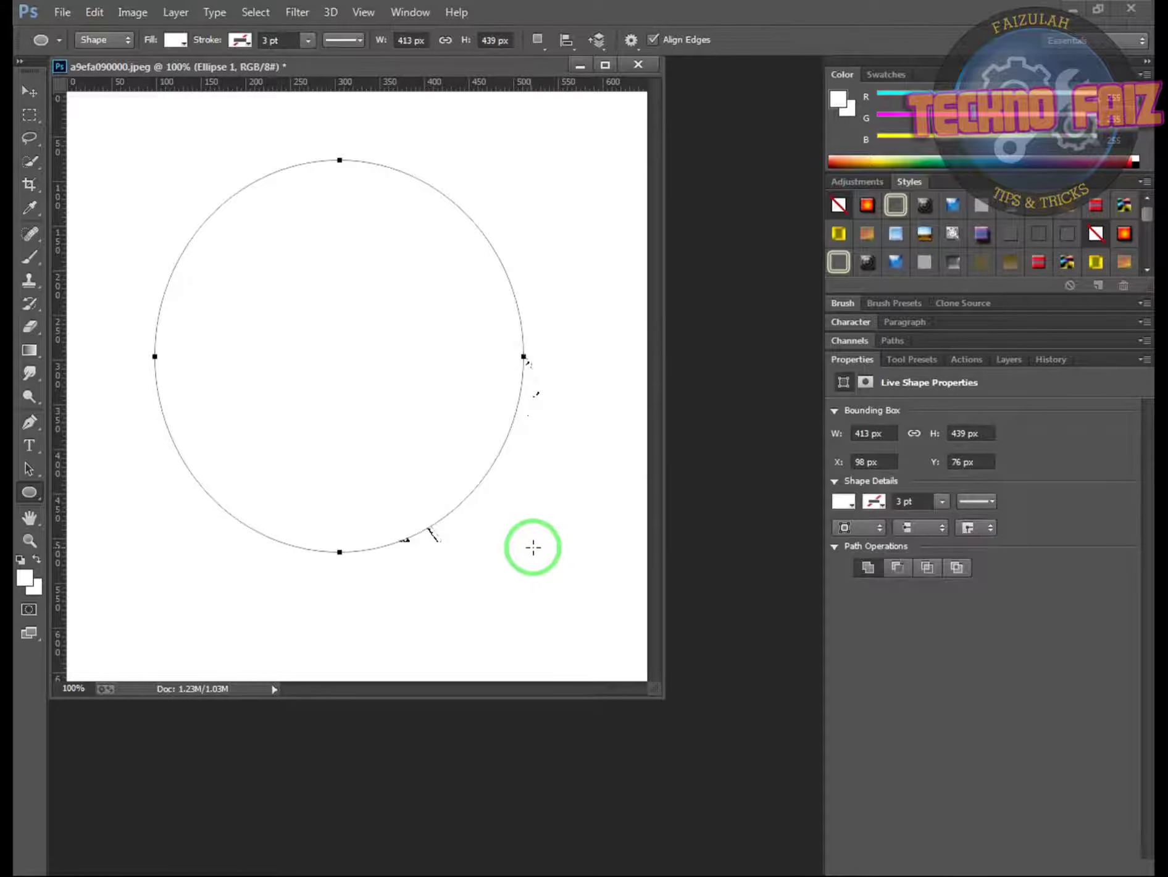
- Give Ellipse 1 no fill and a solid black 9 pt stroke
{"action": "left_click", "coordinate": [844, 502]}
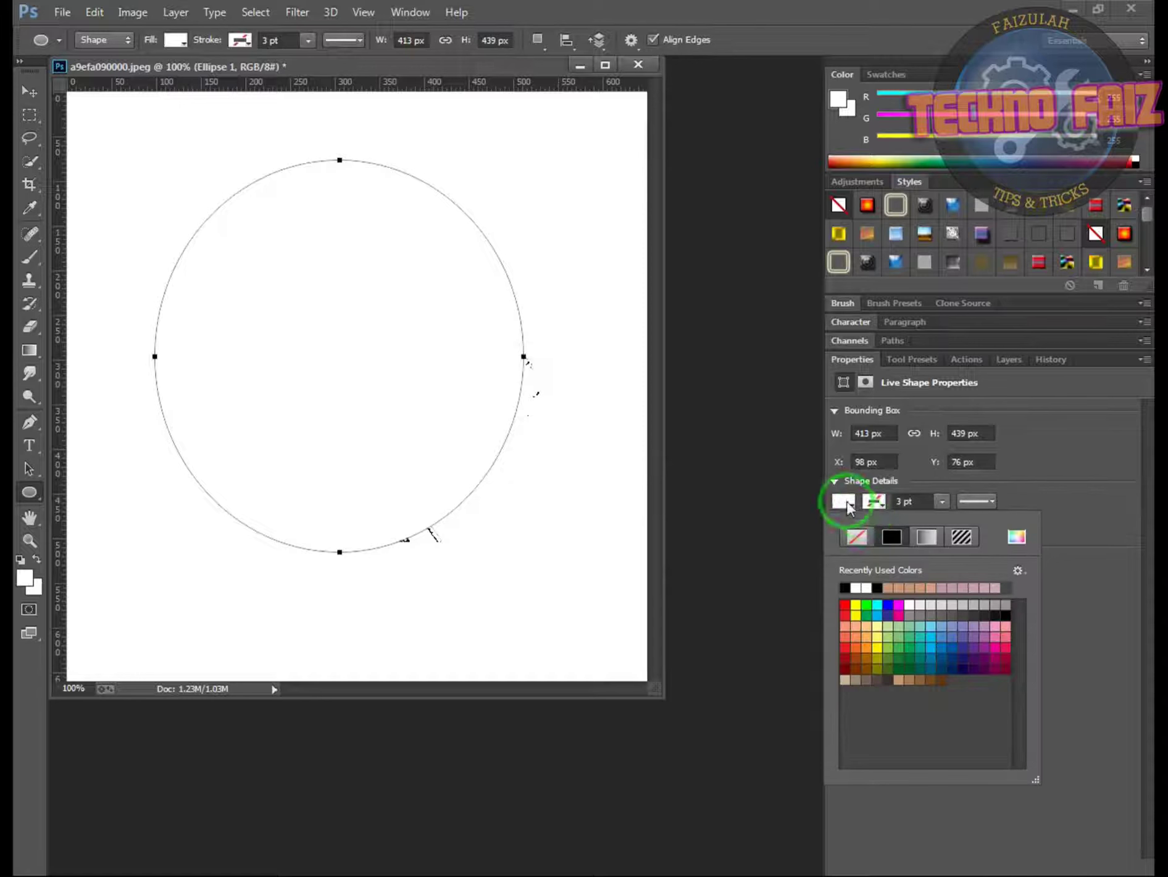
{"action": "left_click", "coordinate": [865, 537]}
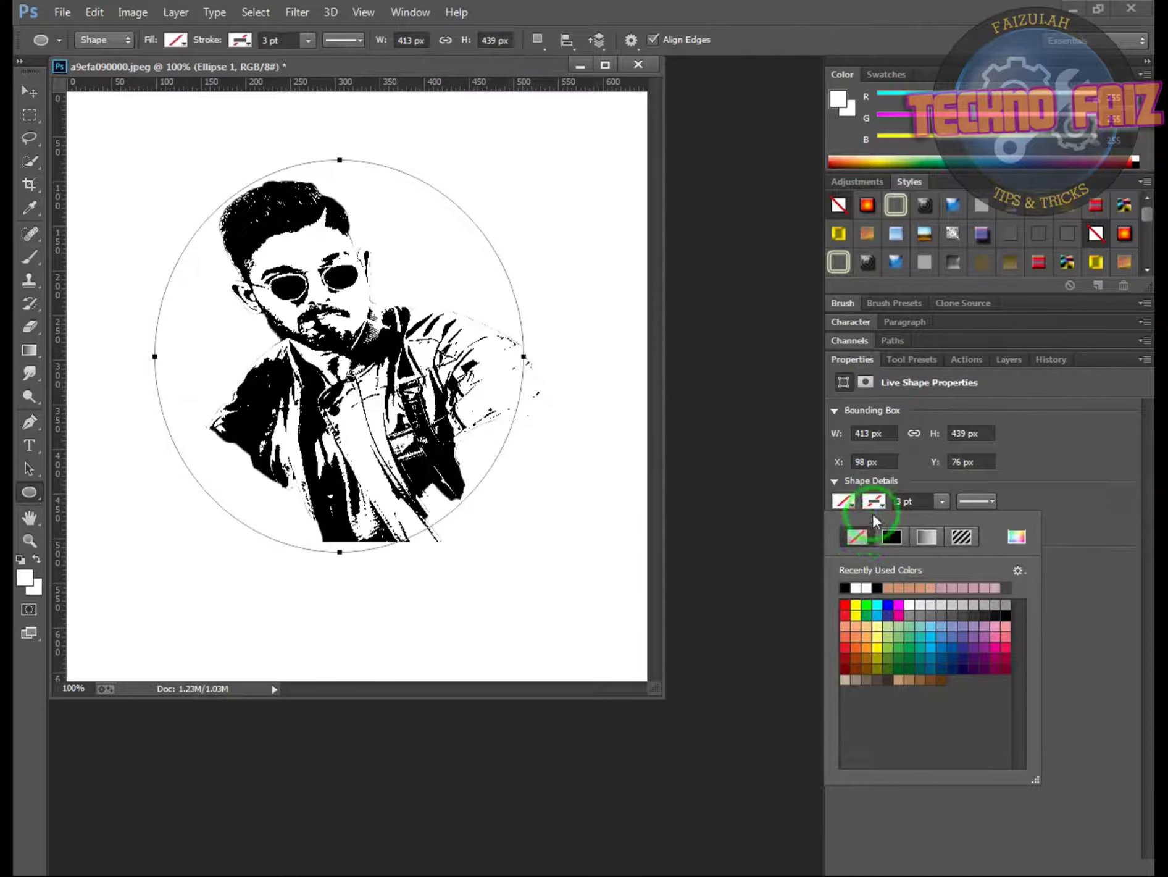
{"action": "left_click", "coordinate": [892, 537]}
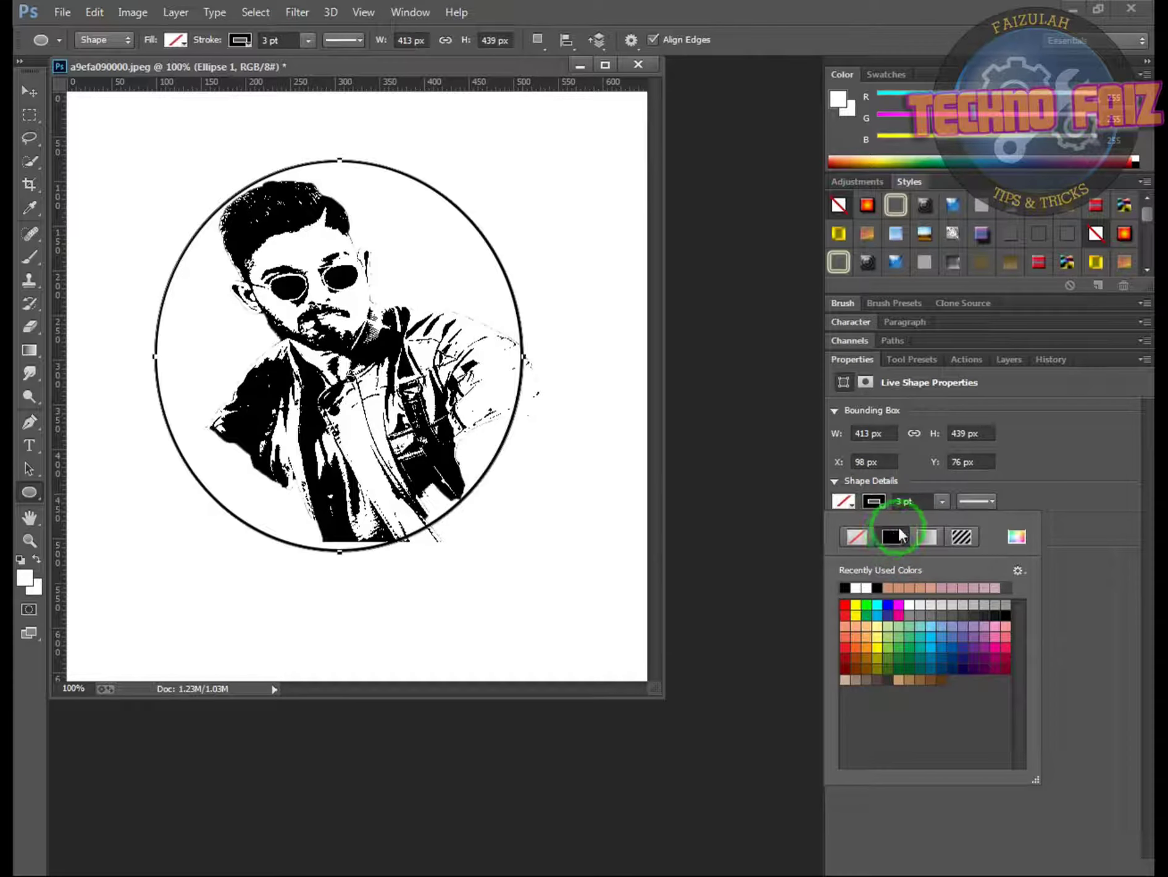
{"action": "left_click", "coordinate": [942, 505]}
{"action": "left_click_drag", "start_coordinate": [942, 521], "coordinate": [952, 523]}
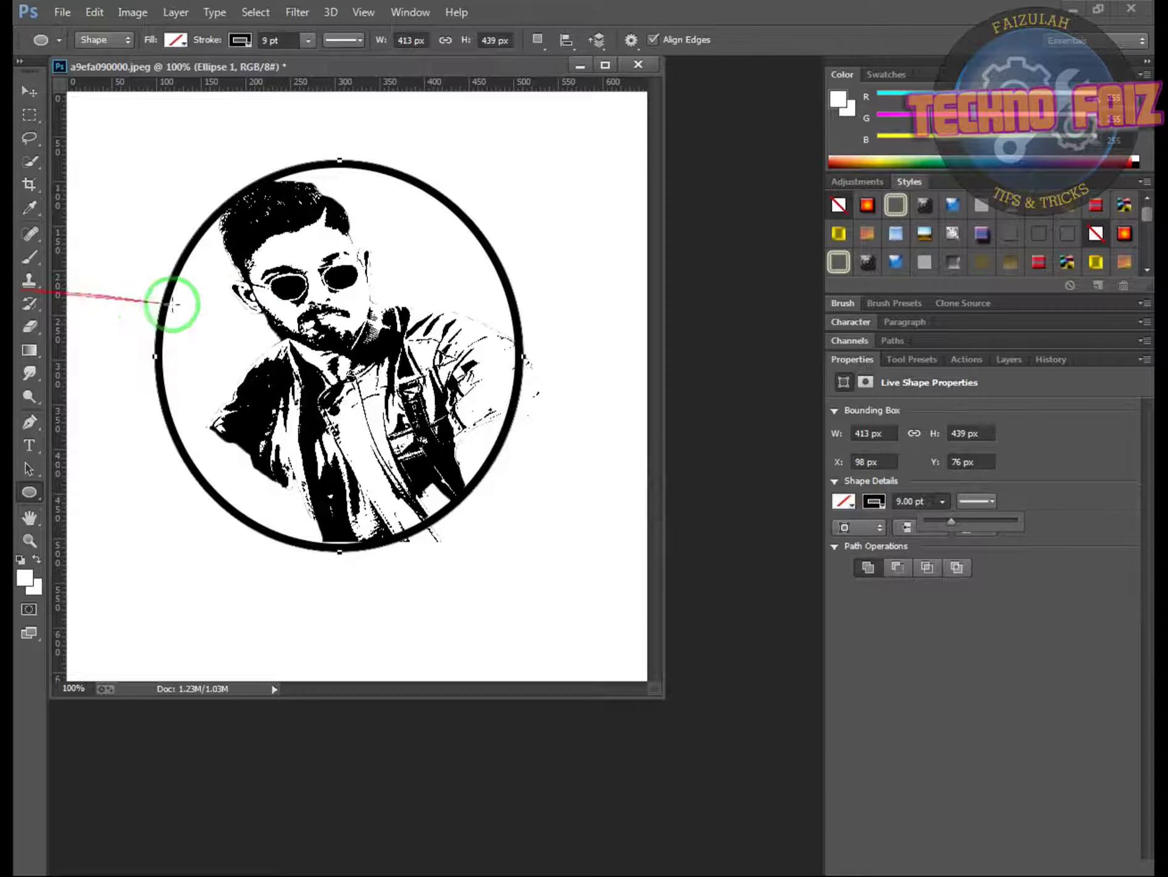
- Shift the ring upward and trim its top to about 413 by 427 px
{"action": "left_click", "coordinate": [29, 91]}
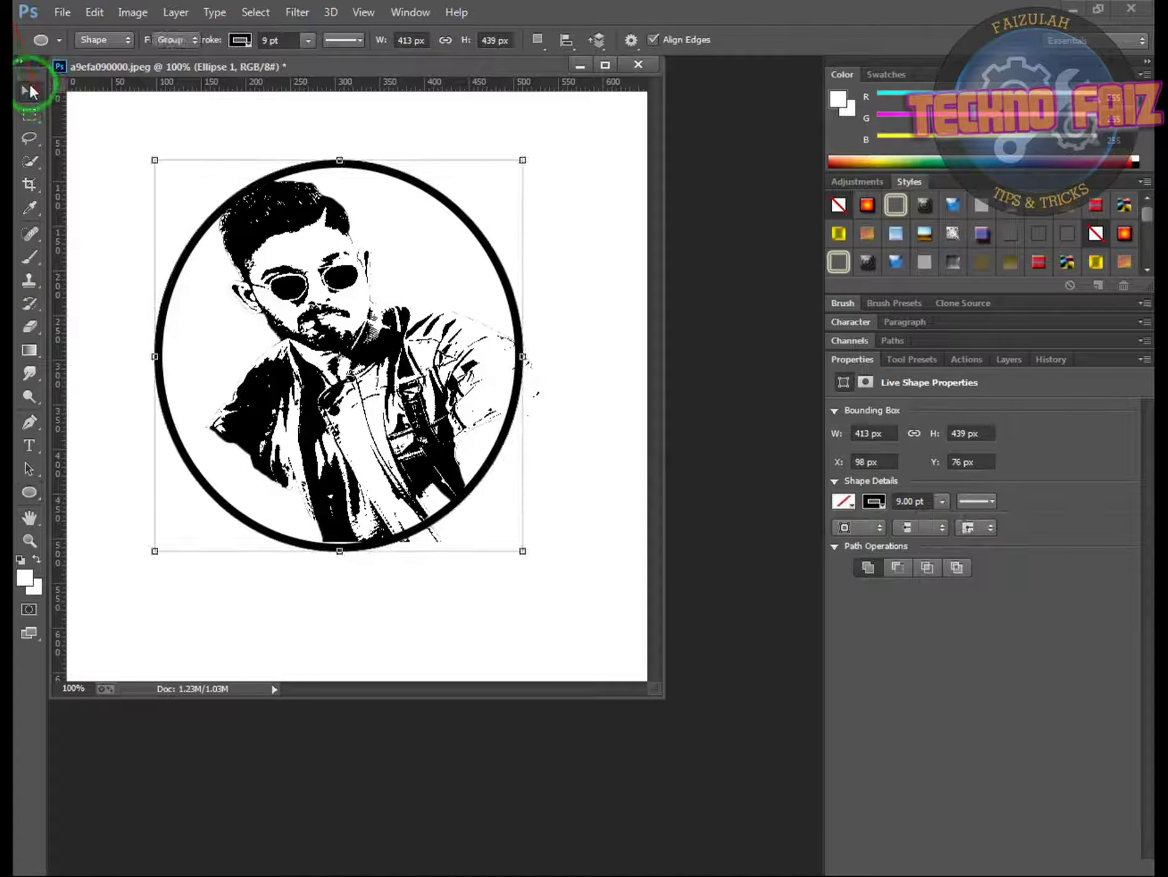
{"action": "left_click_drag", "start_coordinate": [399, 375], "coordinate": [398, 356]}
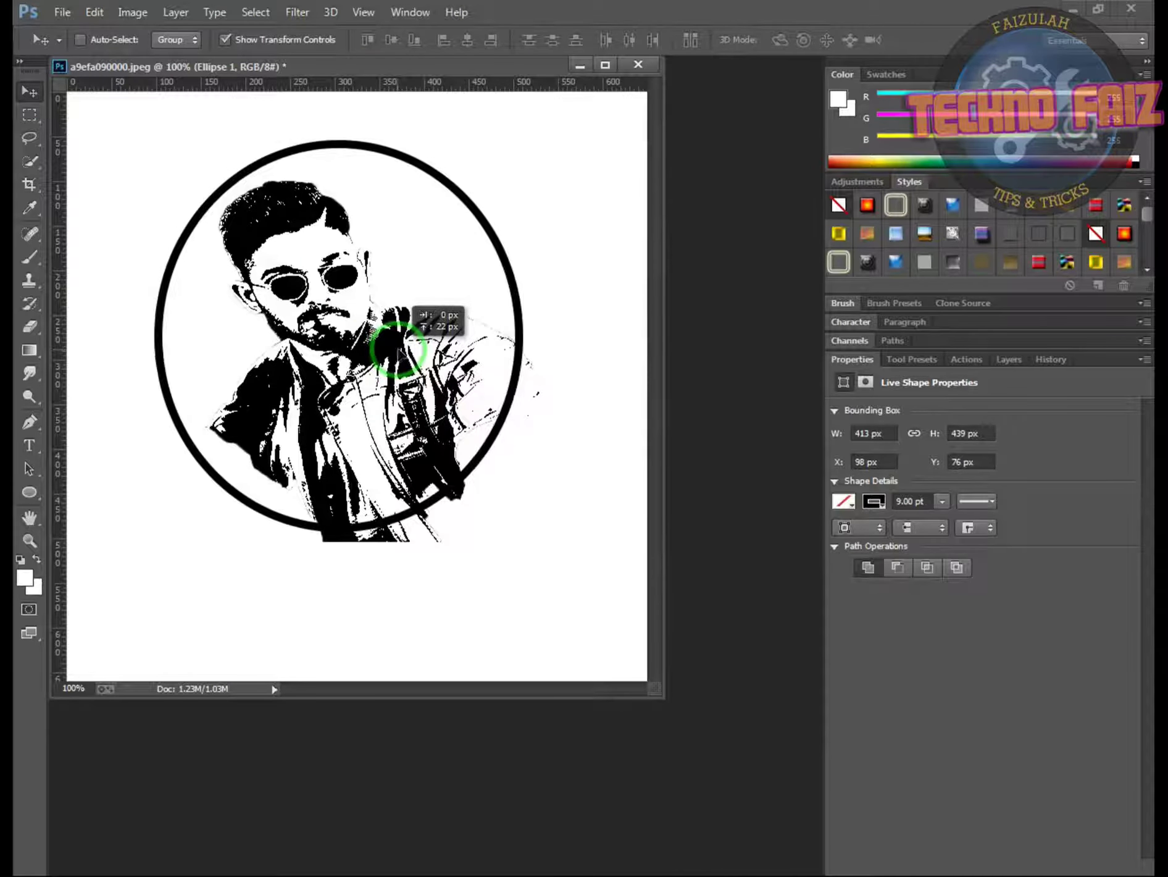
{"action": "left_click_drag", "start_coordinate": [397, 353], "coordinate": [400, 354]}
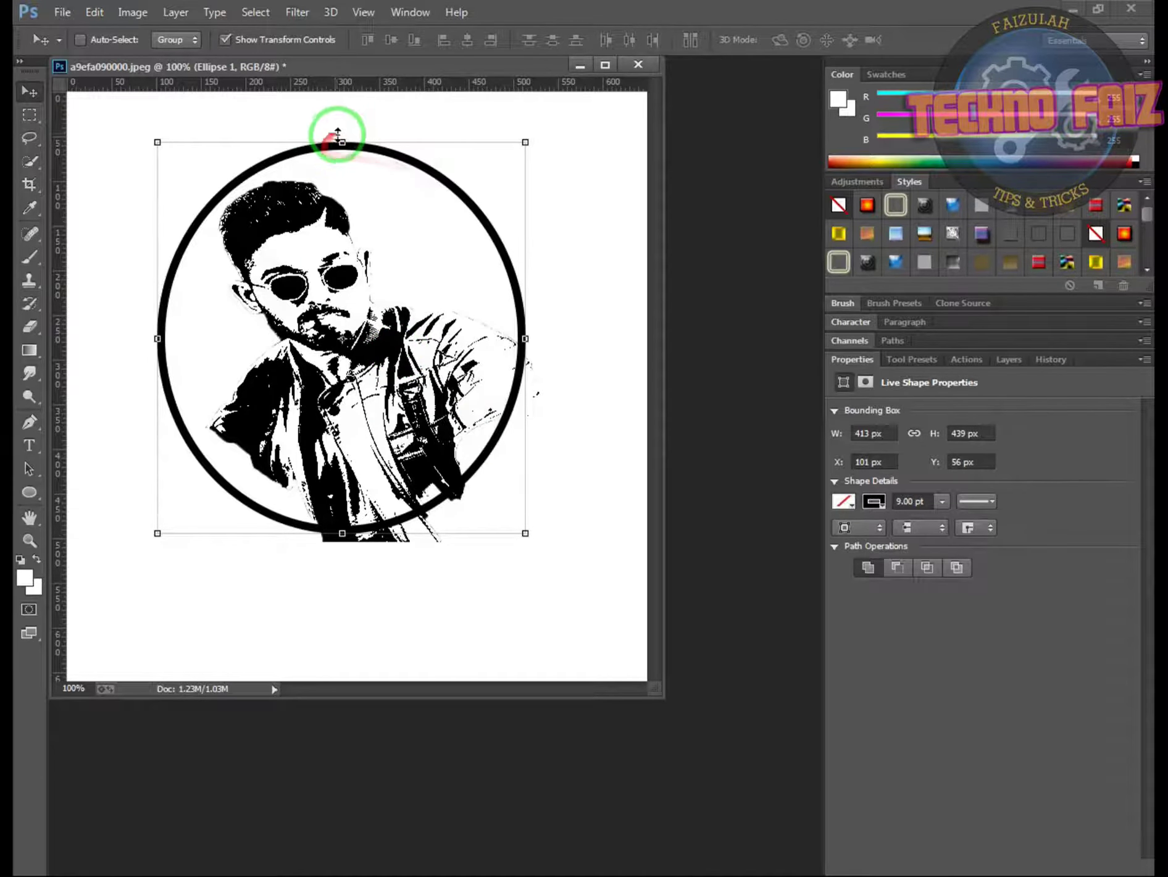
{"action": "left_click_drag", "start_coordinate": [342, 143], "coordinate": [342, 153]}
{"action": "left_click_drag", "start_coordinate": [416, 368], "coordinate": [417, 350]}
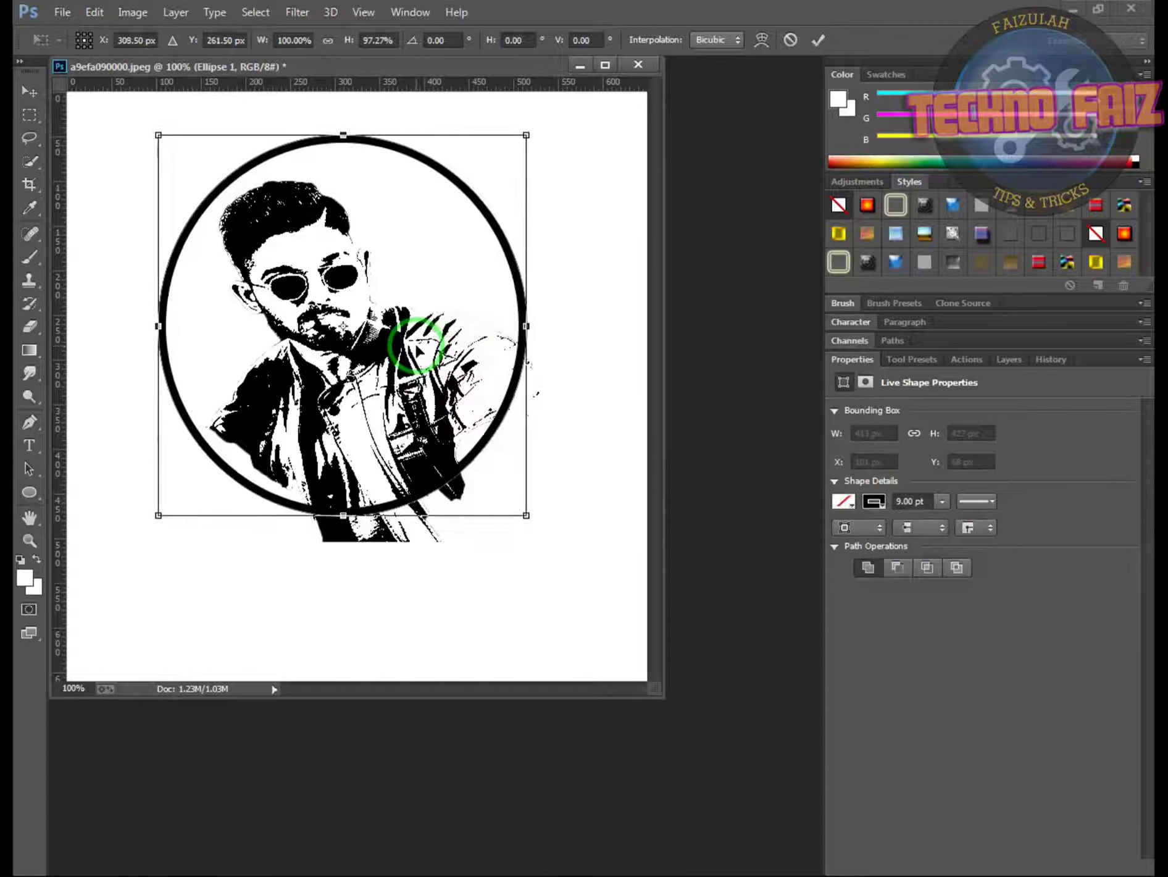
{"action": "key", "text": "Return"}
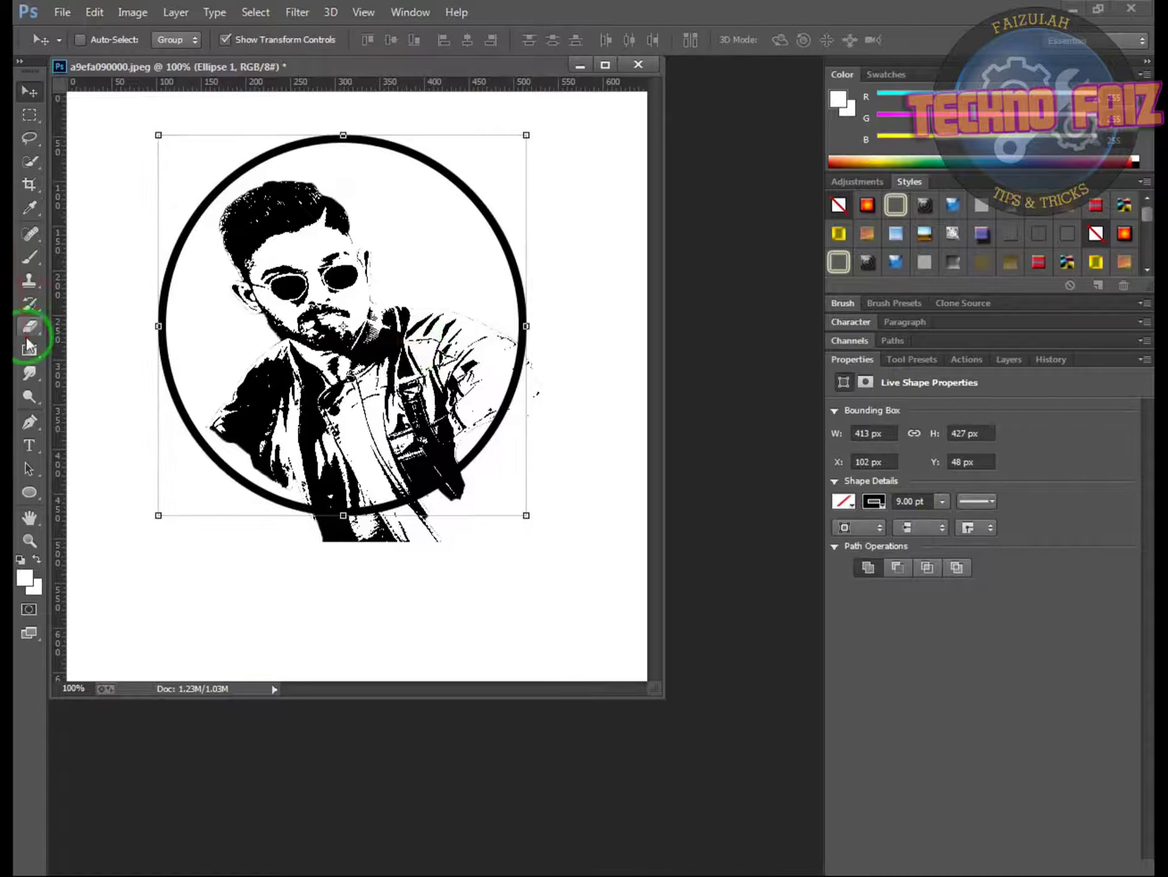
- Select Layer 1 and set the Eraser to a 99 px soft brush
{"action": "left_click", "coordinate": [29, 329]}
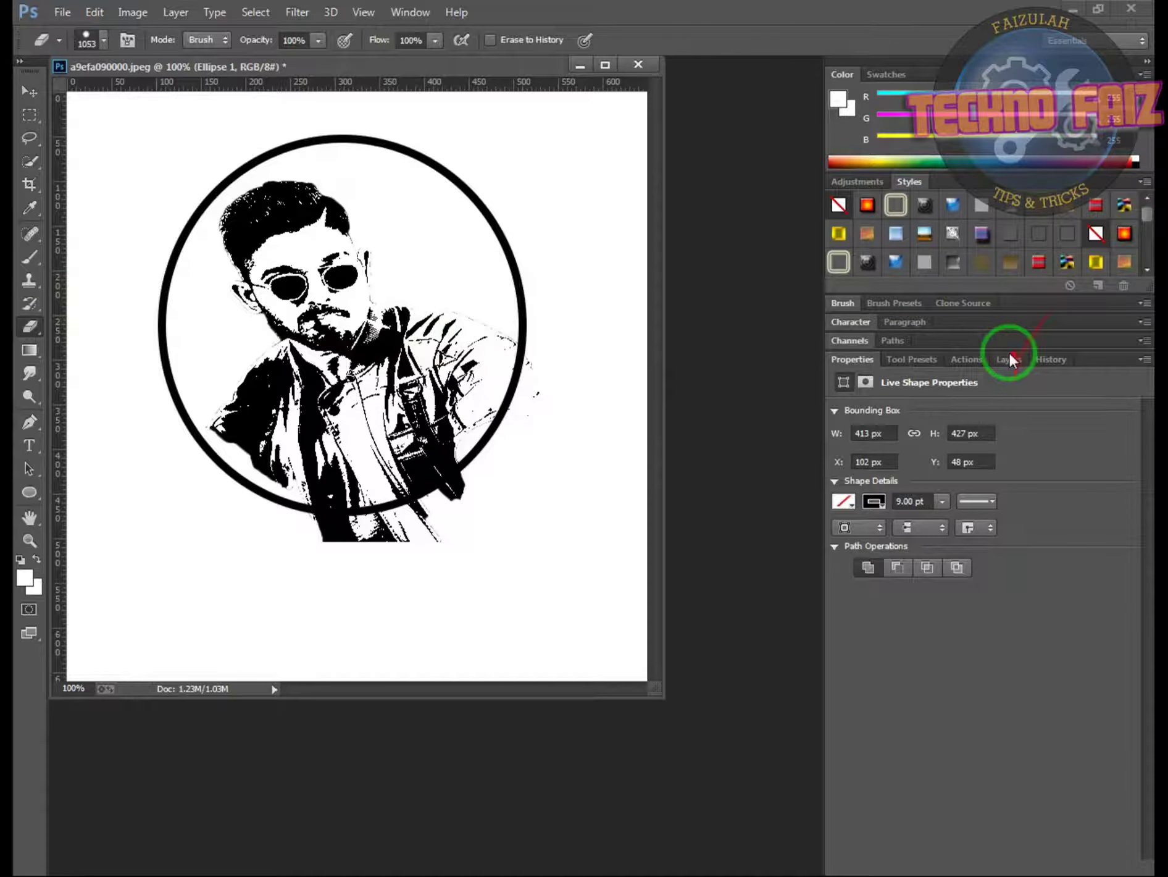
{"action": "left_click", "coordinate": [1010, 359]}
{"action": "left_click", "coordinate": [905, 494]}
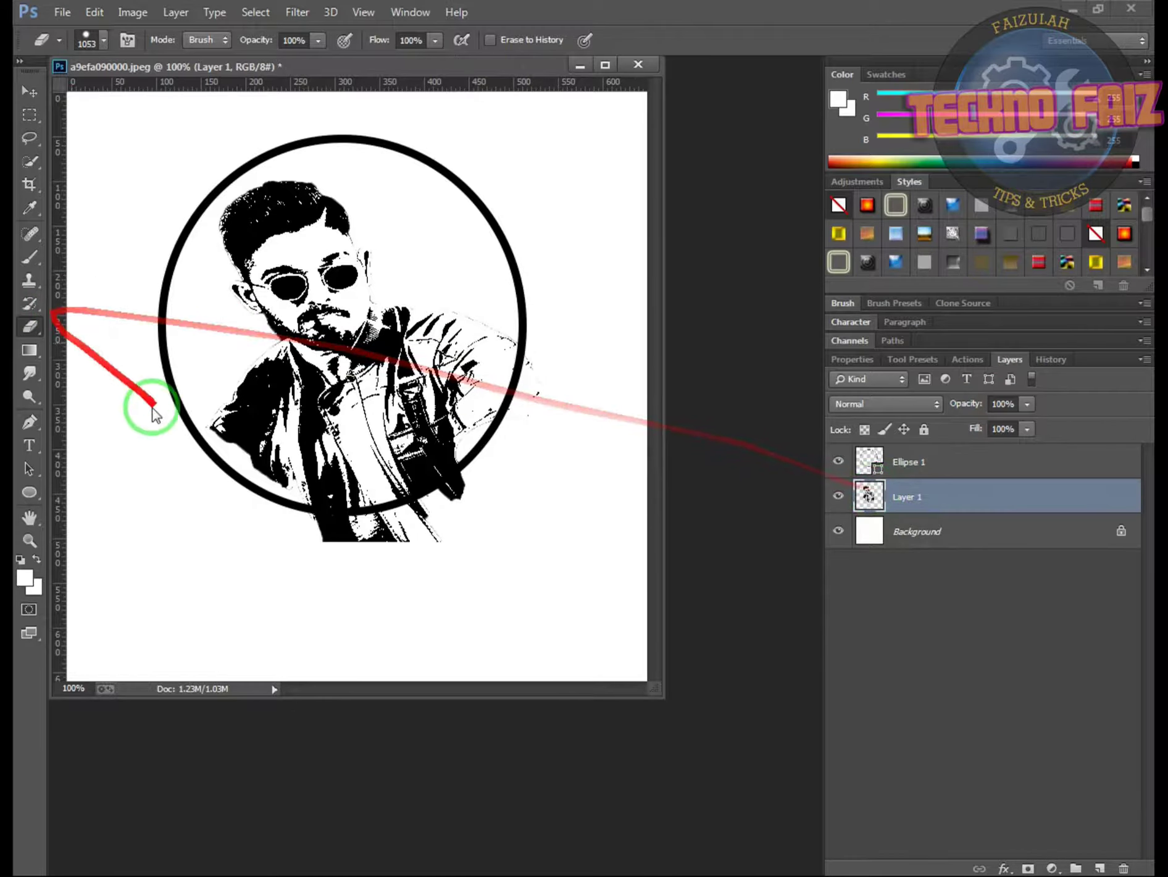
{"action": "right_click", "coordinate": [342, 369]}
{"action": "left_click", "coordinate": [423, 378]}
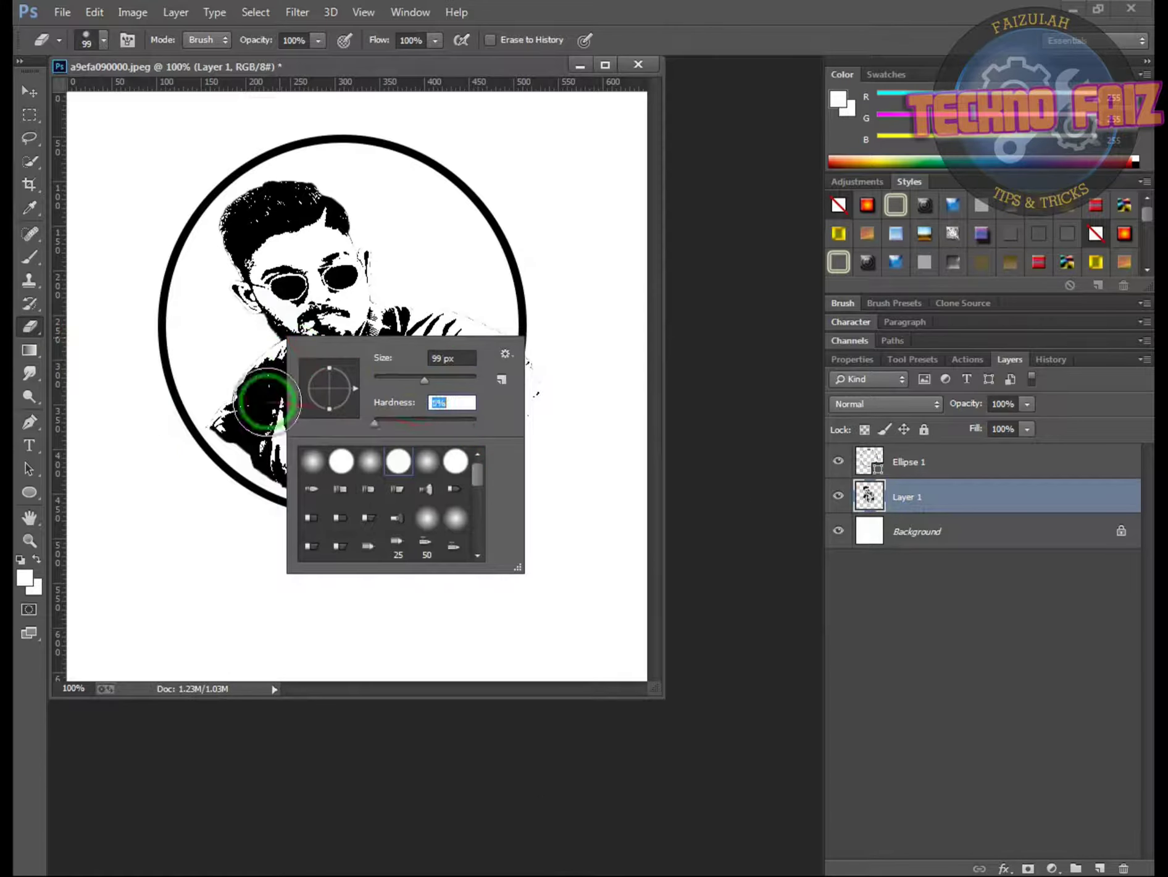
{"action": "key", "text": "Return"}
- Erase the portrait's jacket below the ring and bring the galaxy photo forward
{"action": "mouse_move", "coordinate": [562, 374]}
{"action": "left_mouse_down"}
{"action": "mouse_move", "coordinate": [469, 496]}
{"action": "mouse_move", "coordinate": [373, 542]}
{"action": "mouse_move", "coordinate": [234, 517]}
{"action": "mouse_move", "coordinate": [358, 546]}
{"action": "mouse_move", "coordinate": [243, 511]}
{"action": "mouse_move", "coordinate": [149, 438]}
{"action": "mouse_move", "coordinate": [237, 494]}
{"action": "mouse_move", "coordinate": [222, 469]}
{"action": "mouse_move", "coordinate": [172, 452]}
{"action": "mouse_move", "coordinate": [263, 514]}
{"action": "mouse_move", "coordinate": [364, 538]}
{"action": "left_mouse_up"}
{"action": "mouse_move", "coordinate": [463, 522]}
{"action": "left_mouse_down"}
{"action": "mouse_move", "coordinate": [404, 535]}
{"action": "mouse_move", "coordinate": [521, 463]}
{"action": "mouse_move", "coordinate": [485, 503]}
{"action": "mouse_move", "coordinate": [423, 536]}
{"action": "mouse_move", "coordinate": [424, 227]}
{"action": "mouse_move", "coordinate": [455, 237]}
{"action": "left_mouse_up"}
{"action": "mouse_move", "coordinate": [56, 197]}
{"action": "left_mouse_down"}
{"action": "mouse_move", "coordinate": [347, 156]}
{"action": "mouse_move", "coordinate": [607, 665]}
{"action": "mouse_move", "coordinate": [677, 870]}
{"action": "left_mouse_up"}
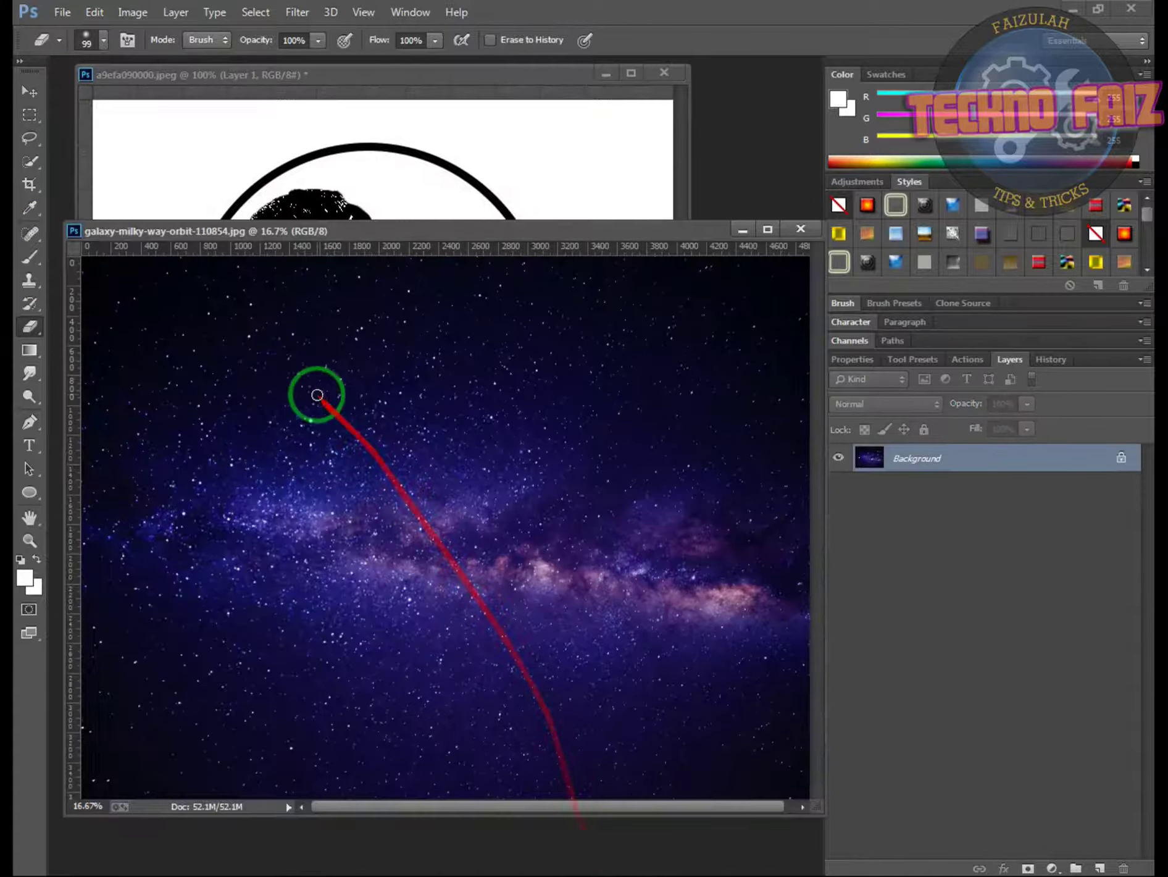
- Copy a large rectangle of the galaxy photo to a new layer and drag it into the portrait
{"action": "left_click", "coordinate": [30, 115]}
{"action": "mouse_move", "coordinate": [209, 311]}
{"action": "left_mouse_down"}
{"action": "mouse_move", "coordinate": [326, 522]}
{"action": "mouse_move", "coordinate": [534, 727]}
{"action": "mouse_move", "coordinate": [636, 727]}
{"action": "mouse_move", "coordinate": [679, 707]}
{"action": "left_mouse_up"}
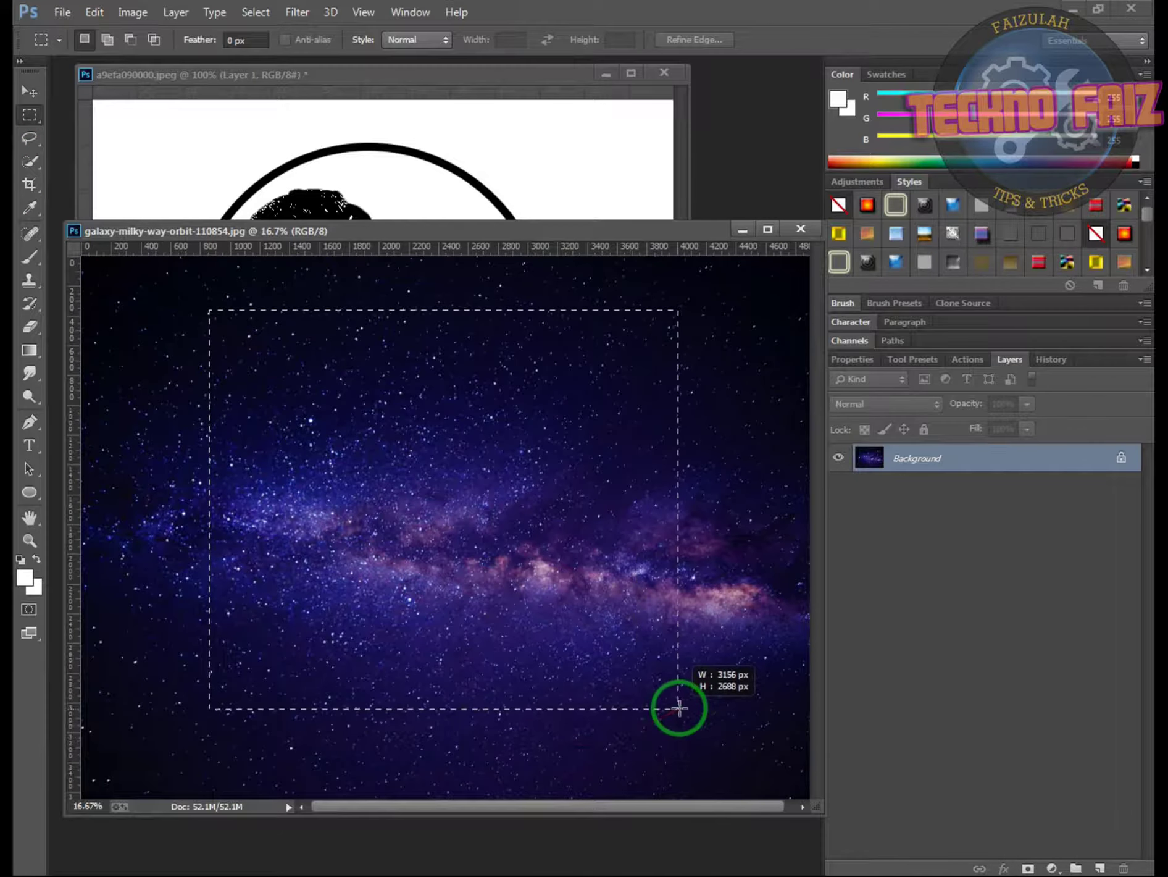
{"action": "right_click", "coordinate": [425, 416]}
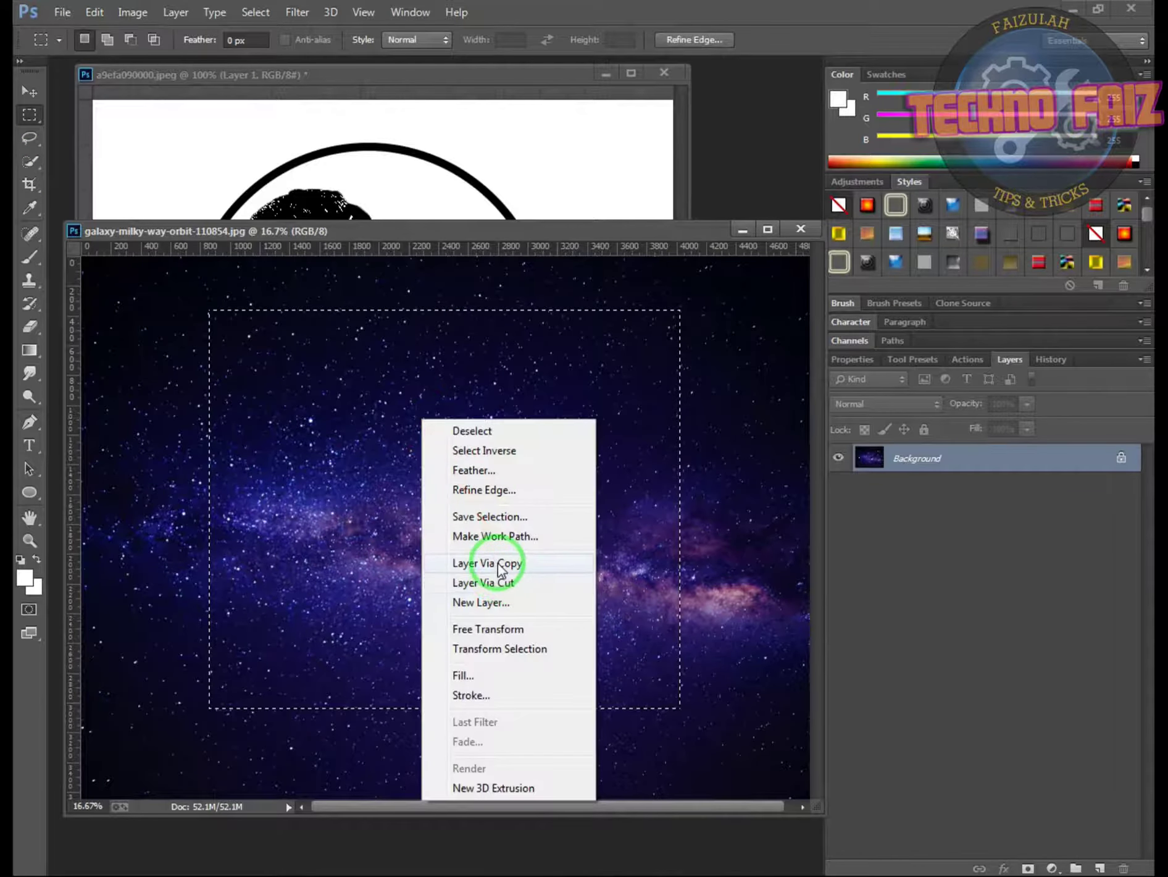
{"action": "left_click", "coordinate": [503, 562]}
{"action": "left_click", "coordinate": [29, 91]}
{"action": "left_click_drag", "start_coordinate": [391, 472], "coordinate": [339, 162]}
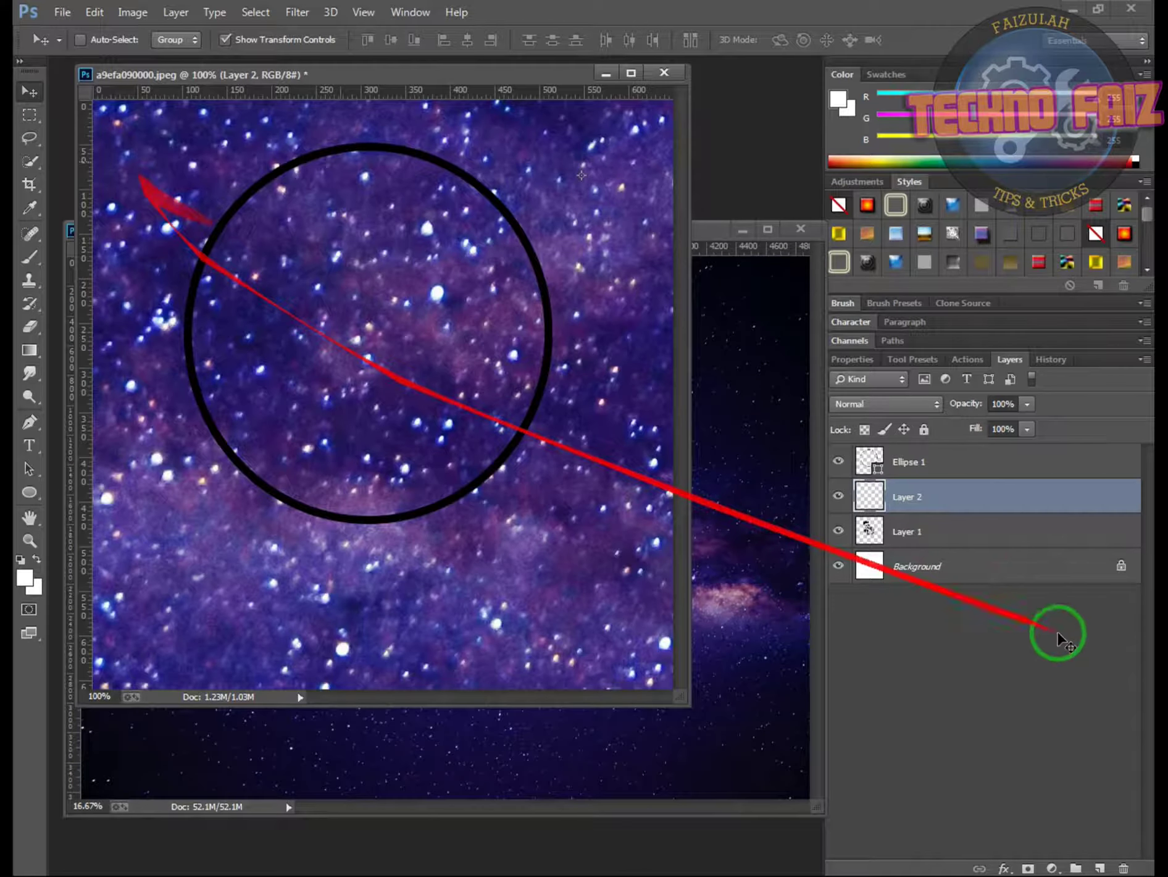
- Move the galaxy Layer 2 to the top of the stack and stretch it to cover the canvas
{"action": "left_click_drag", "start_coordinate": [951, 490], "coordinate": [948, 453]}
{"action": "mouse_move", "coordinate": [574, 435]}
{"action": "left_mouse_down"}
{"action": "mouse_move", "coordinate": [586, 629]}
{"action": "mouse_move", "coordinate": [459, 578]}
{"action": "mouse_move", "coordinate": [234, 191]}
{"action": "mouse_move", "coordinate": [203, 172]}
{"action": "mouse_move", "coordinate": [494, 614]}
{"action": "mouse_move", "coordinate": [164, 275]}
{"action": "mouse_move", "coordinate": [148, 216]}
{"action": "mouse_move", "coordinate": [503, 555]}
{"action": "mouse_move", "coordinate": [378, 253]}
{"action": "mouse_move", "coordinate": [163, 426]}
{"action": "left_mouse_up"}
{"action": "mouse_move", "coordinate": [228, 467]}
{"action": "left_mouse_down"}
{"action": "mouse_move", "coordinate": [556, 465]}
{"action": "mouse_move", "coordinate": [230, 410]}
{"action": "mouse_move", "coordinate": [626, 99]}
{"action": "mouse_move", "coordinate": [542, 412]}
{"action": "mouse_move", "coordinate": [423, 230]}
{"action": "mouse_move", "coordinate": [412, 295]}
{"action": "mouse_move", "coordinate": [474, 339]}
{"action": "left_mouse_up"}
{"action": "mouse_move", "coordinate": [154, 318]}
{"action": "left_mouse_down"}
{"action": "mouse_move", "coordinate": [497, 343]}
{"action": "mouse_move", "coordinate": [313, 383]}
{"action": "mouse_move", "coordinate": [190, 352]}
{"action": "left_mouse_up"}
{"action": "left_click_drag", "start_coordinate": [367, 480], "coordinate": [378, 647]}
{"action": "left_click_drag", "start_coordinate": [381, 339], "coordinate": [420, 341]}
{"action": "double_click", "coordinate": [422, 224]}
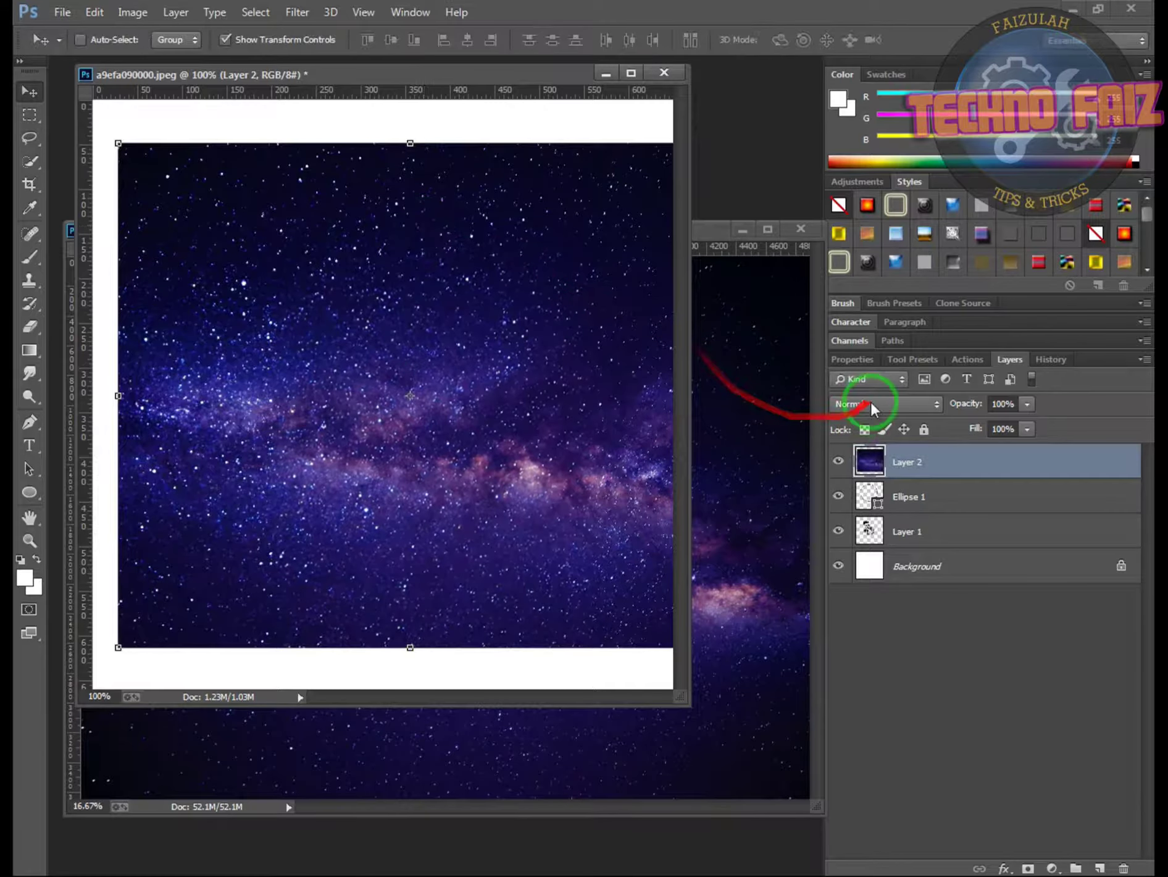
{"action": "left_click", "coordinate": [872, 409]}
- Set Layer 2 to Screen, nudge it down slightly, and draw a text box below the ring
{"action": "left_click", "coordinate": [853, 564]}
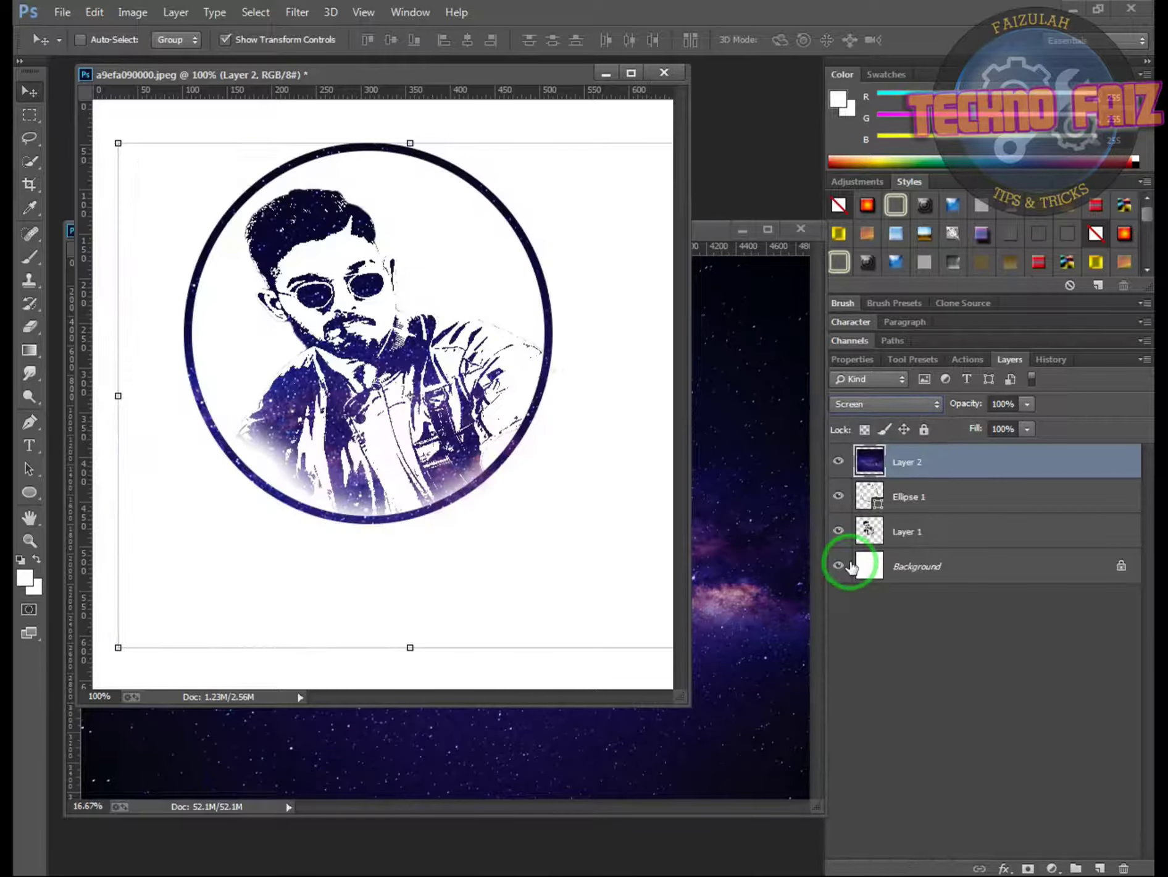
{"action": "mouse_move", "coordinate": [481, 407]}
{"action": "left_mouse_down"}
{"action": "mouse_move", "coordinate": [457, 371]}
{"action": "mouse_move", "coordinate": [396, 438]}
{"action": "left_mouse_up"}
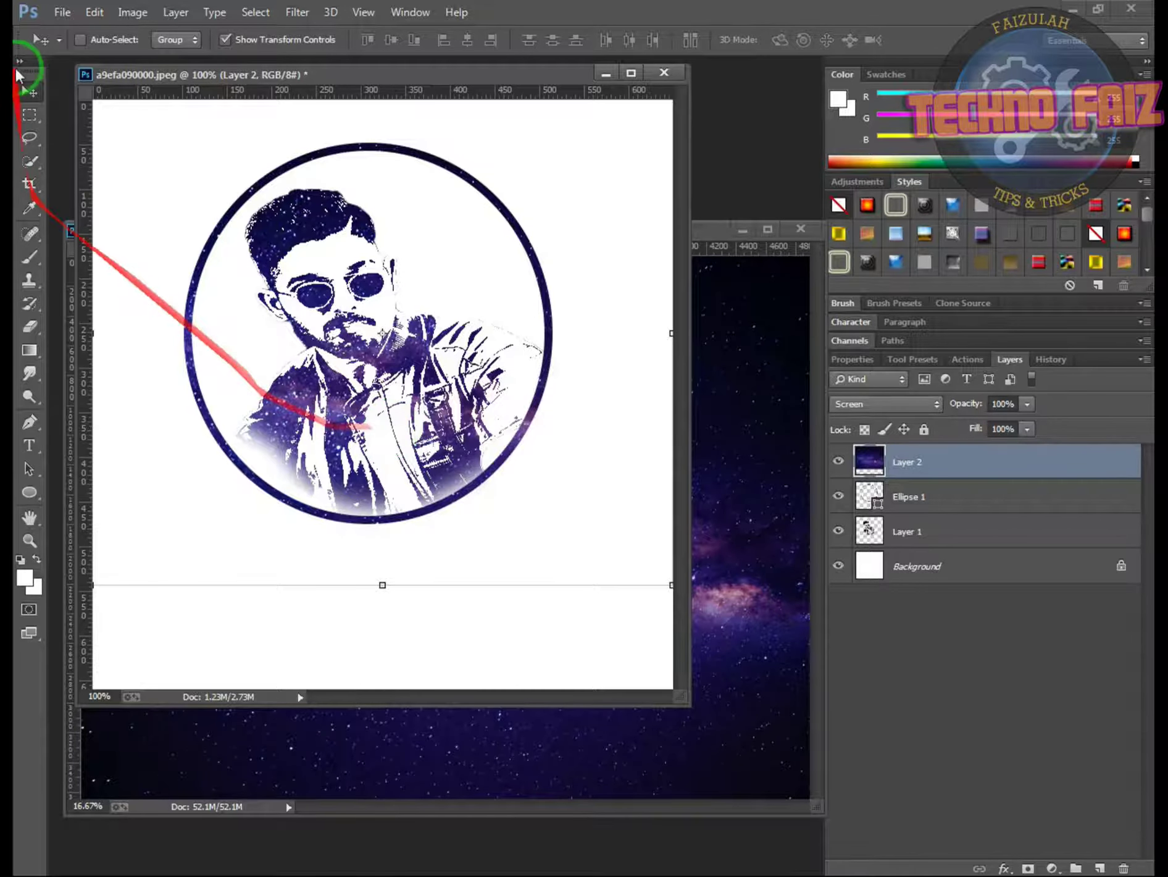
{"action": "left_click", "coordinate": [29, 446]}
{"action": "mouse_move", "coordinate": [169, 524]}
{"action": "left_mouse_down"}
{"action": "mouse_move", "coordinate": [573, 636]}
{"action": "mouse_move", "coordinate": [622, 639]}
{"action": "left_mouse_up"}
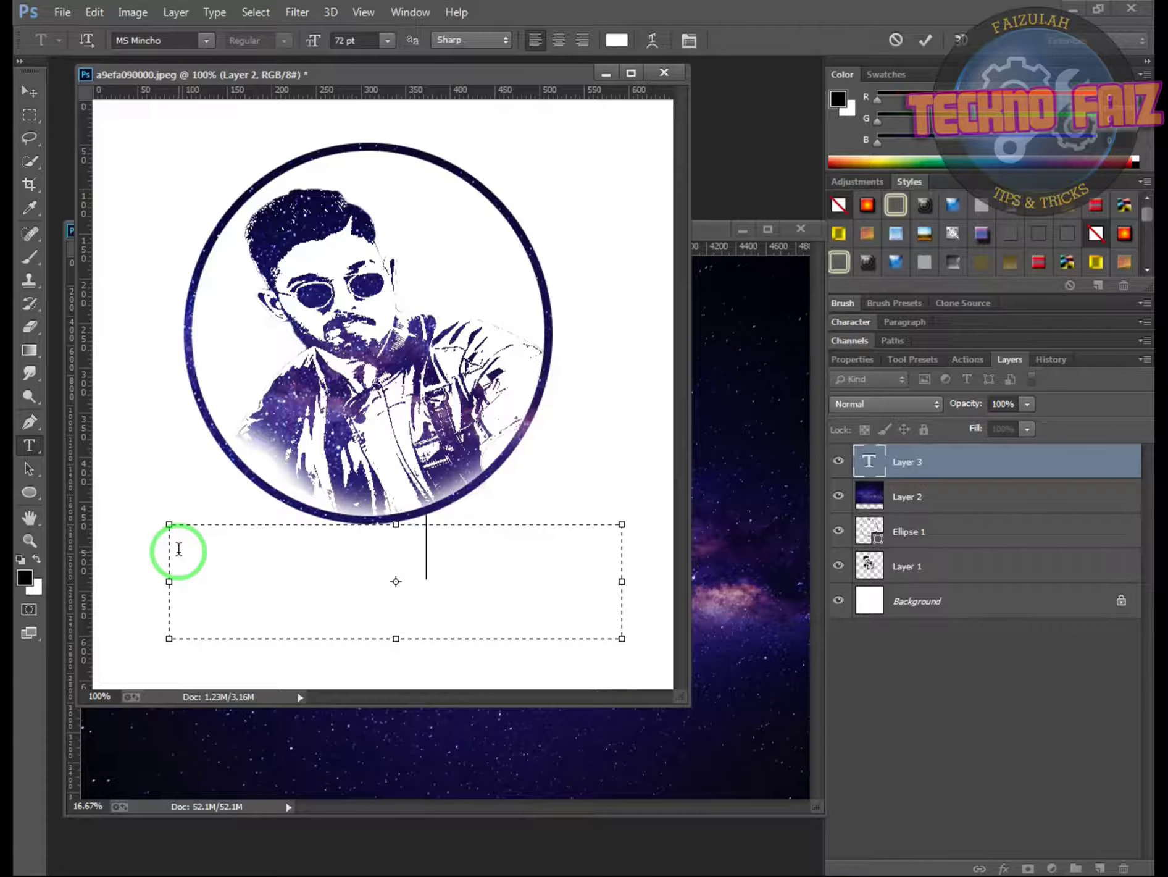
- Select the TECKNO FAIZ text and apply a purple beveled, glowing preset style
{"action": "left_click", "coordinate": [590, 578]}
{"action": "left_click_drag", "start_coordinate": [552, 559], "coordinate": [137, 545]}
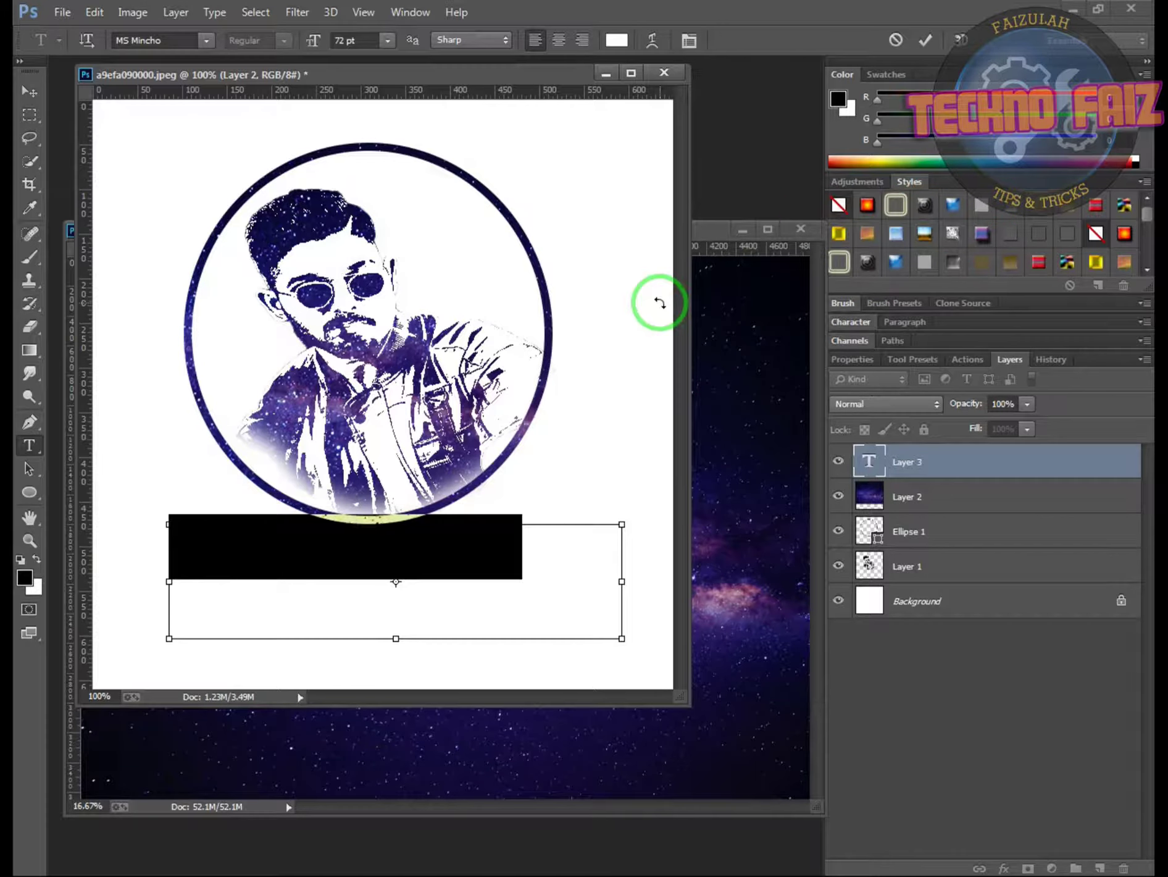
{"action": "left_click", "coordinate": [948, 237]}
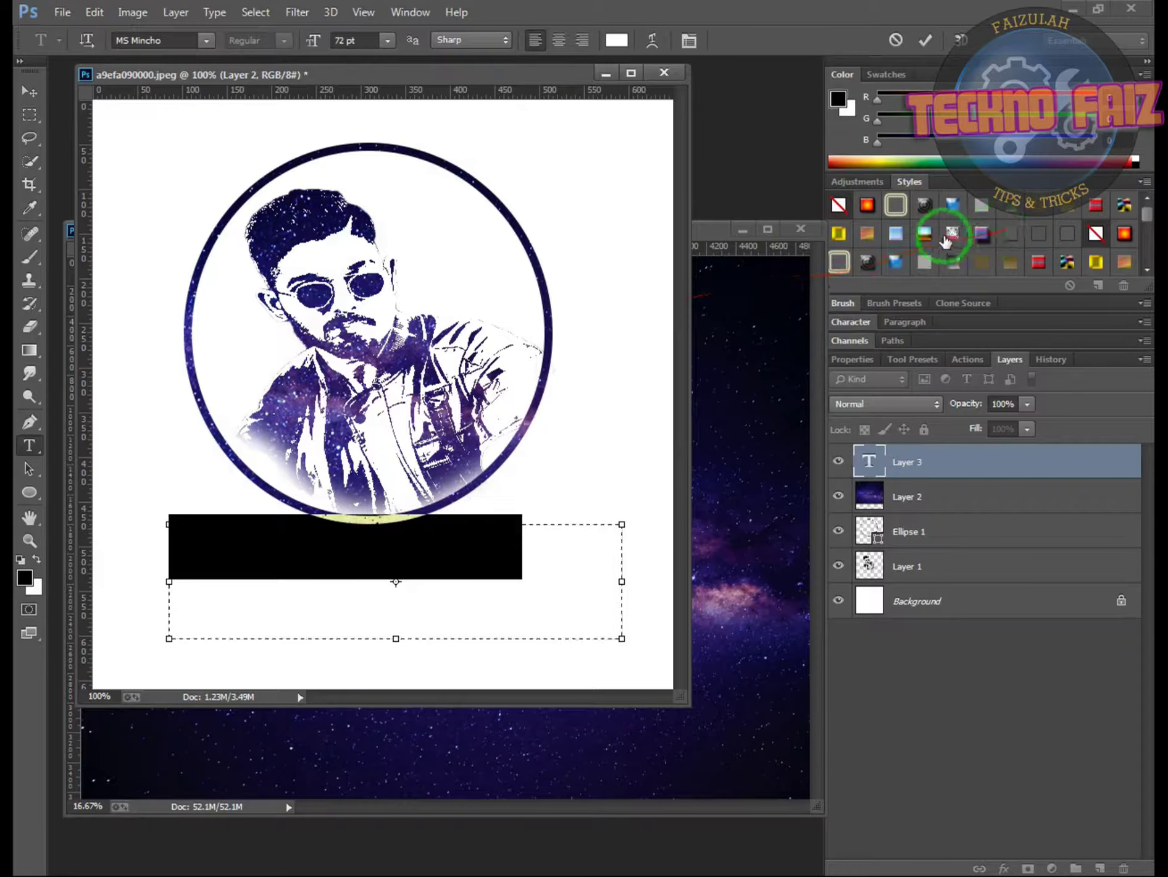
{"action": "left_click", "coordinate": [890, 265]}
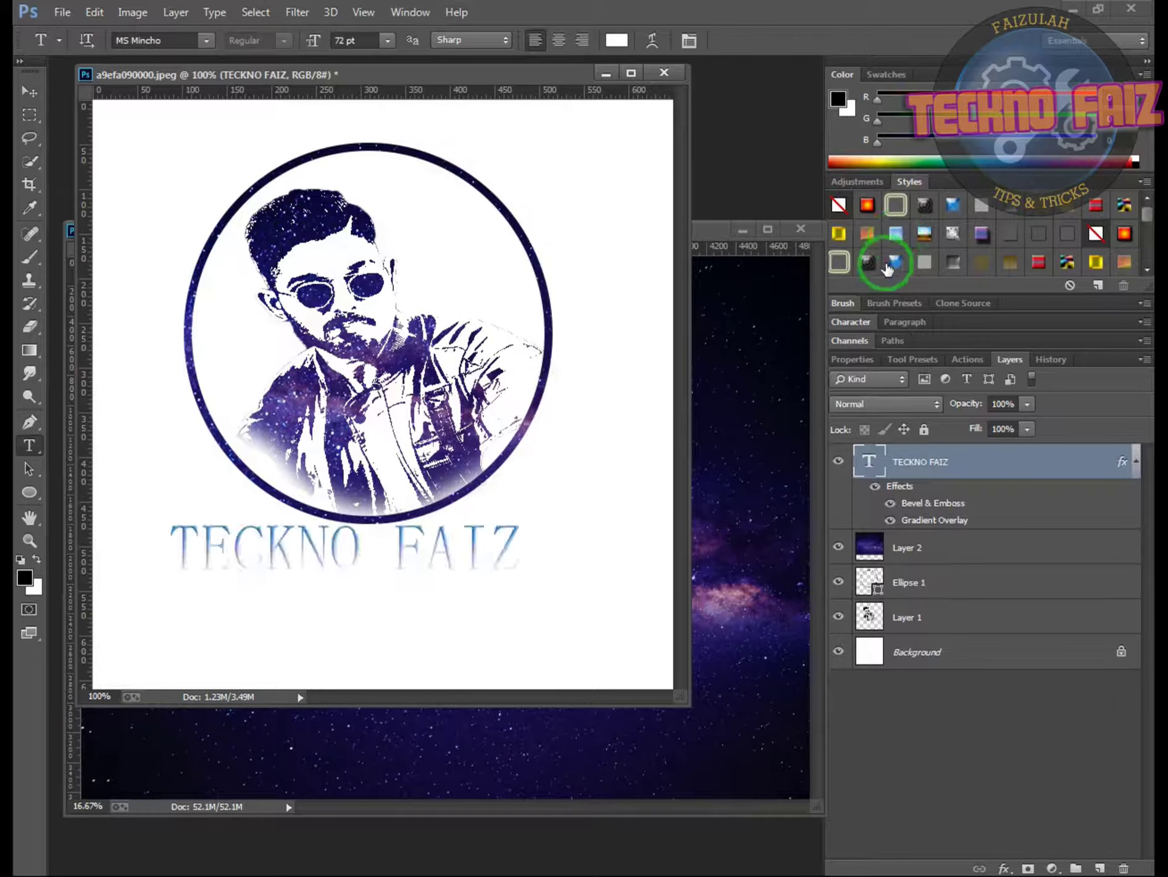
{"action": "scroll", "coordinate": [1147, 219], "scroll_direction": "up", "scroll_amount": 3}
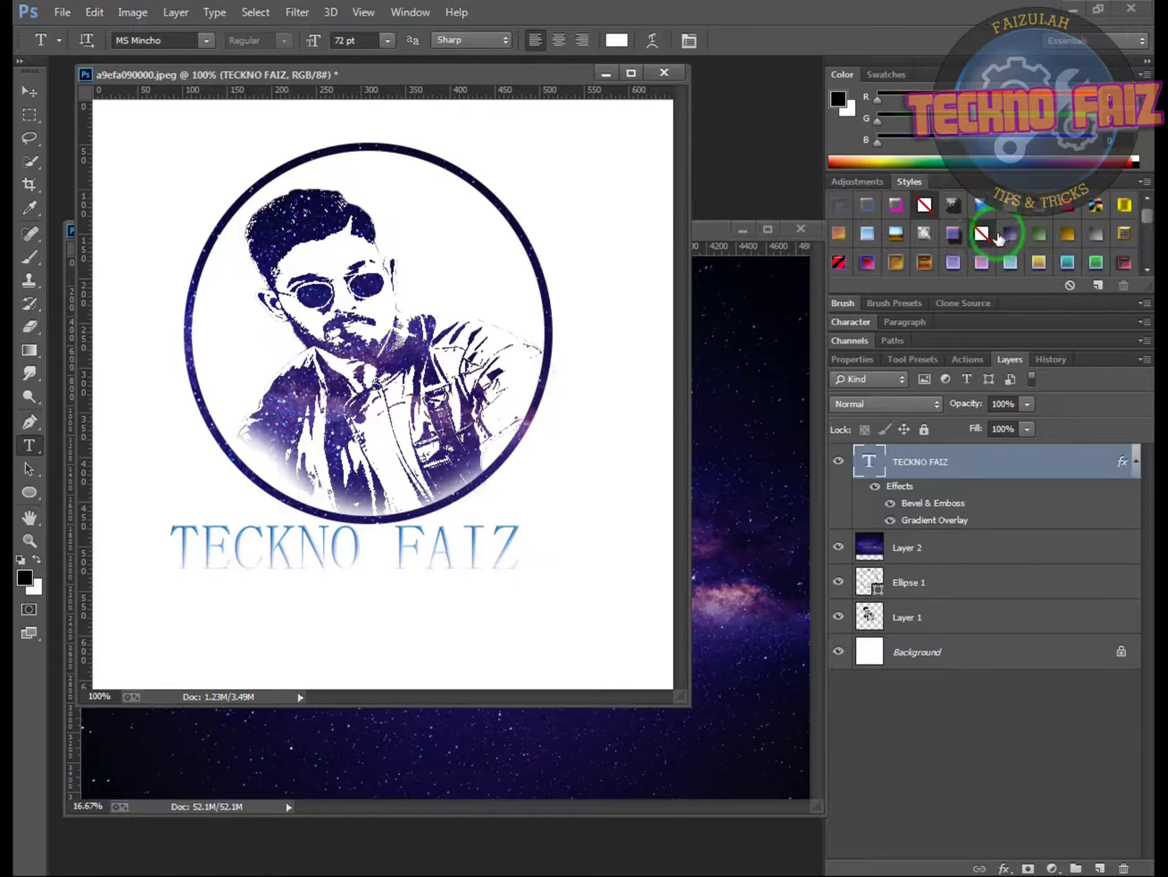
{"action": "left_click", "coordinate": [1107, 213]}
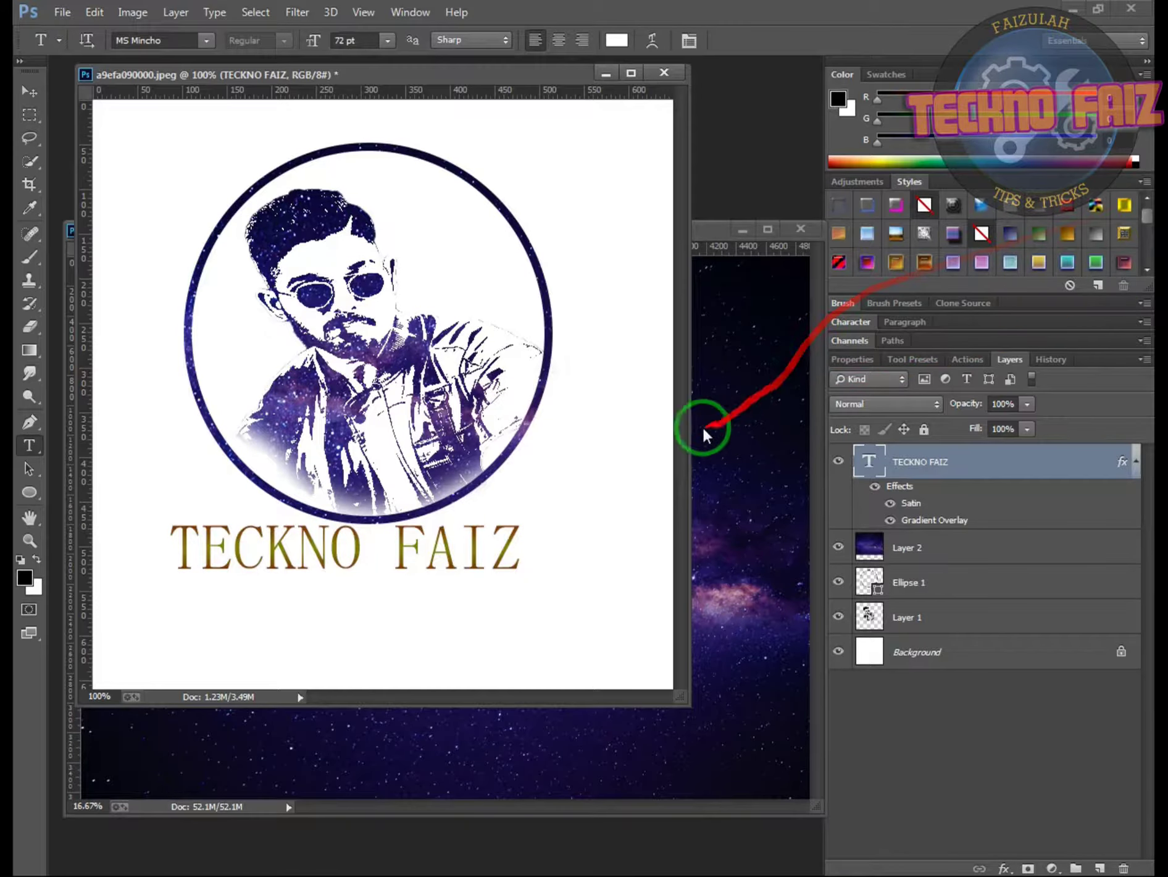
{"action": "scroll", "coordinate": [867, 272], "scroll_direction": "down", "scroll_amount": 1}
{"action": "left_click", "coordinate": [869, 244]}
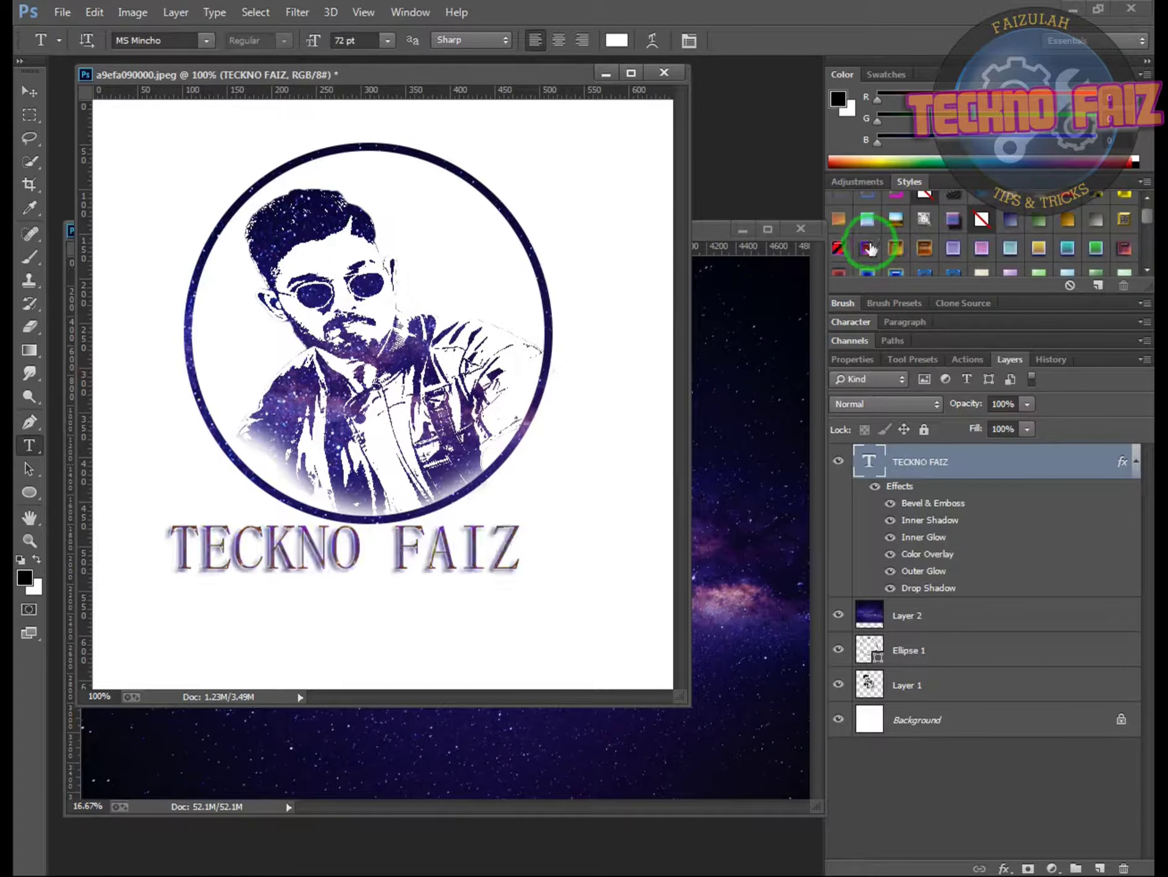
- Shift TECKNO FAIZ slightly right to center it, commit it, and hide transform controls
{"action": "triple_click", "coordinate": [346, 550]}
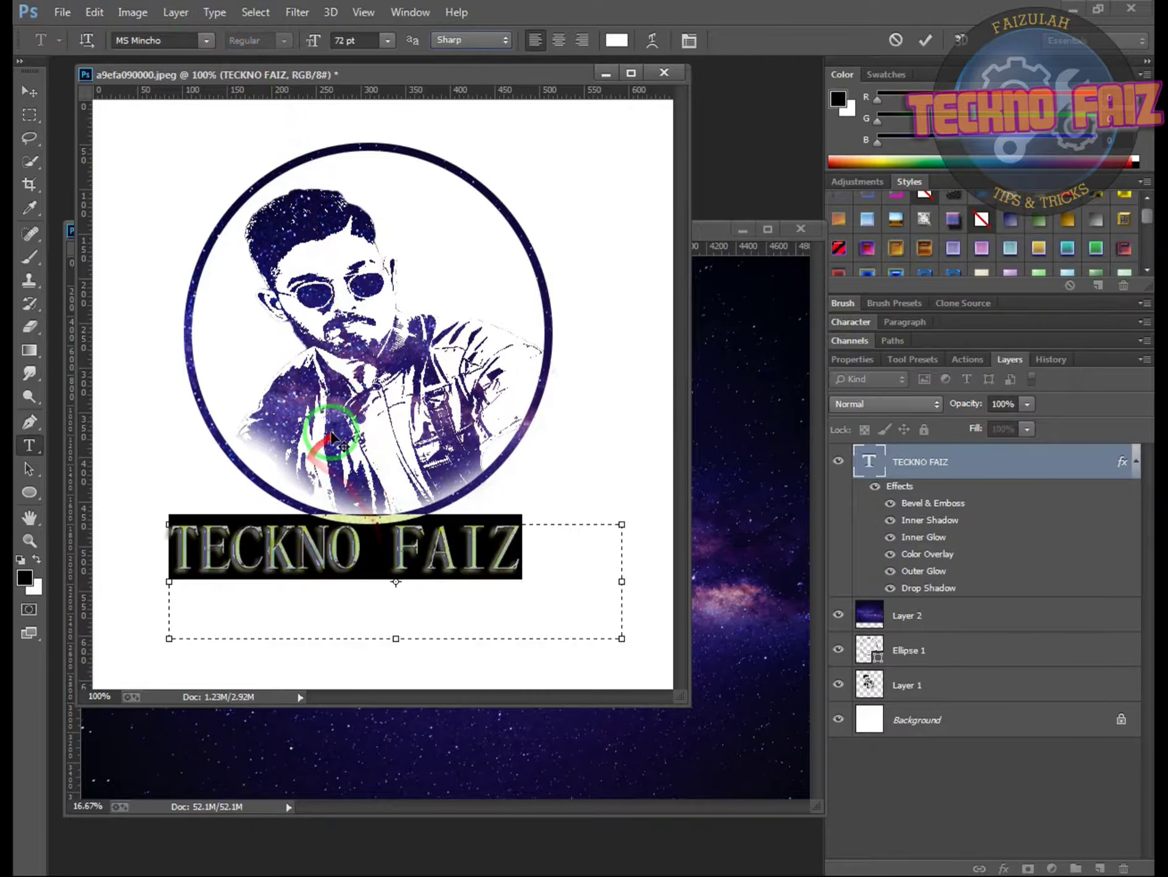
{"action": "left_click_drag", "start_coordinate": [340, 433], "coordinate": [355, 439]}
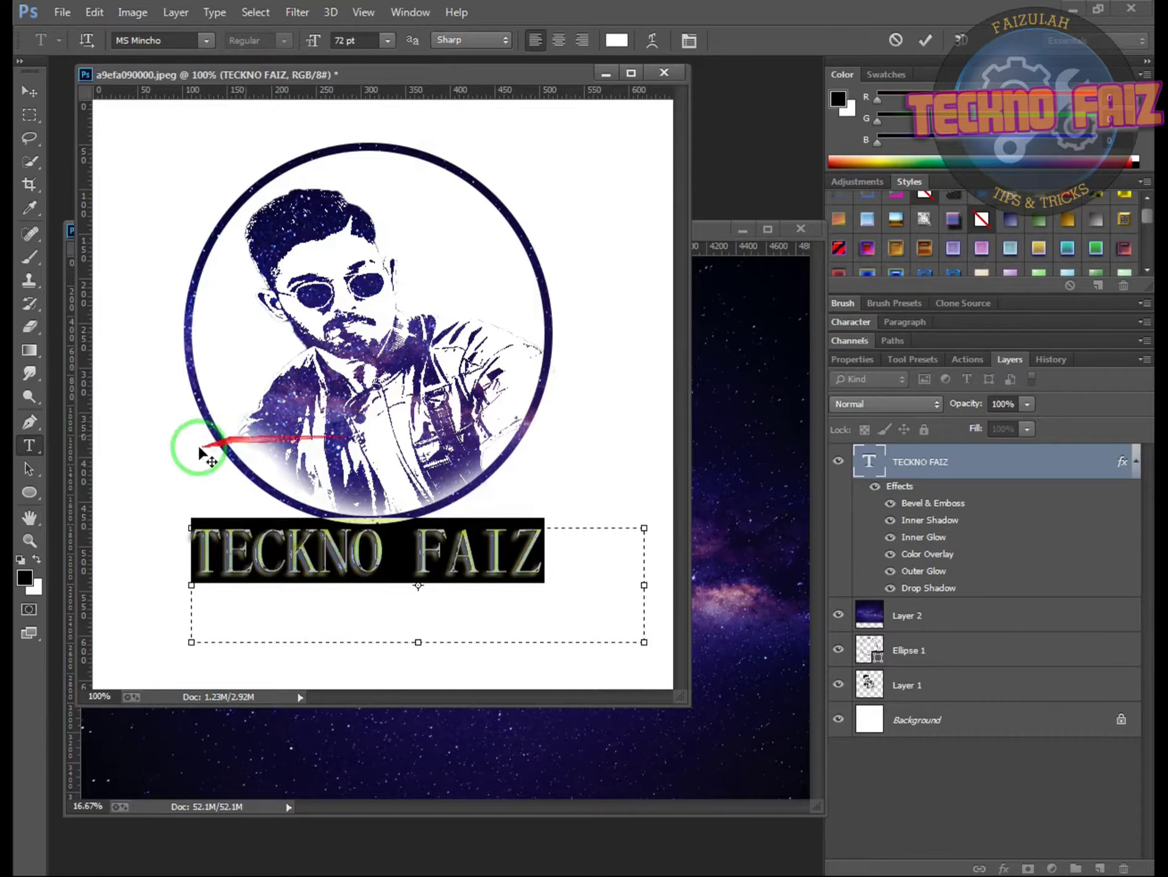
{"action": "left_click", "coordinate": [406, 594]}
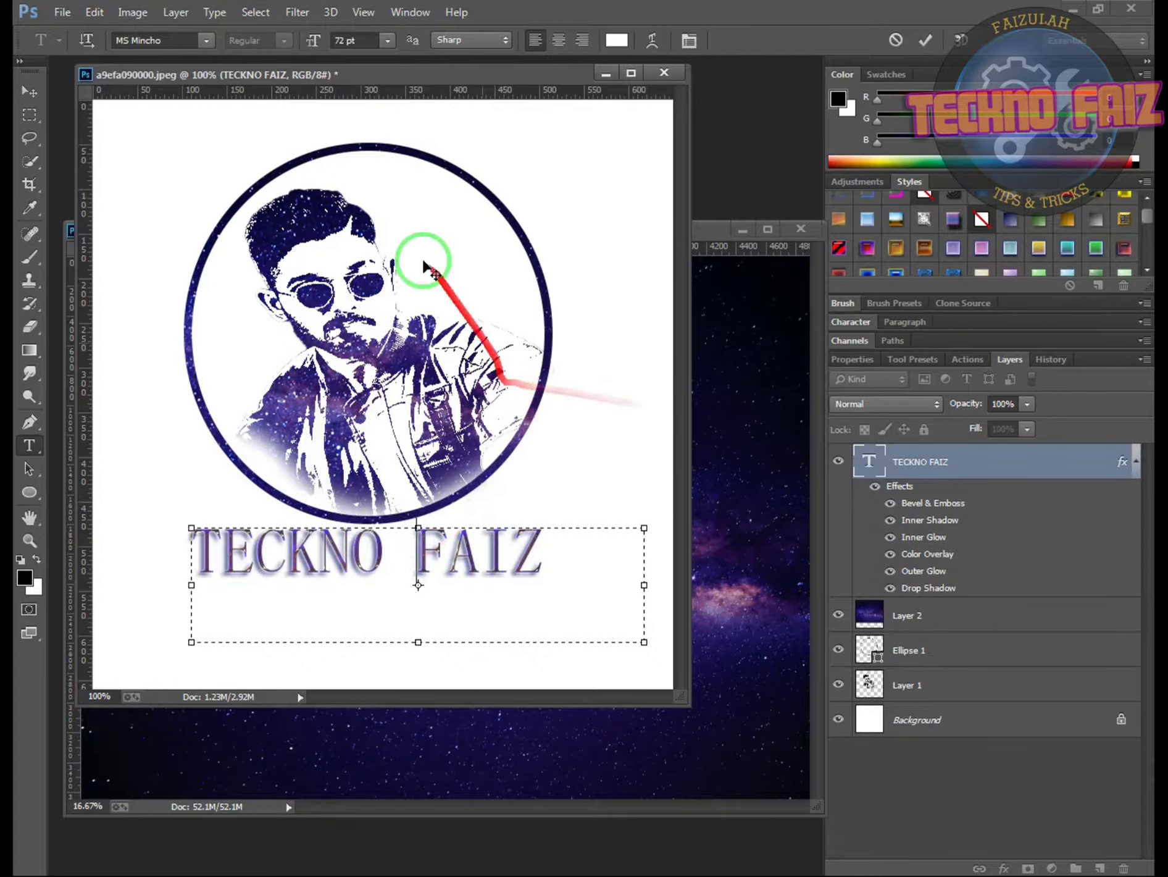
{"action": "left_click", "coordinate": [28, 94]}
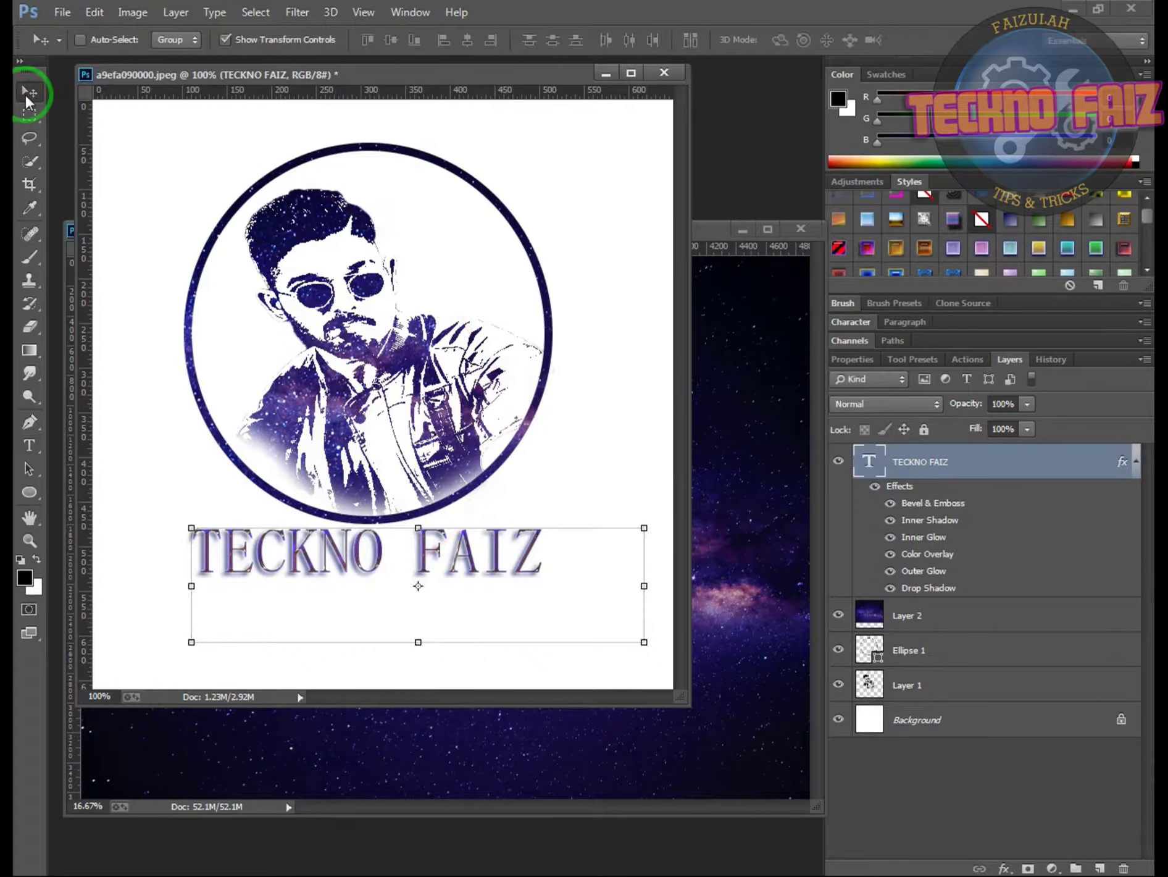
{"action": "left_click", "coordinate": [226, 41]}
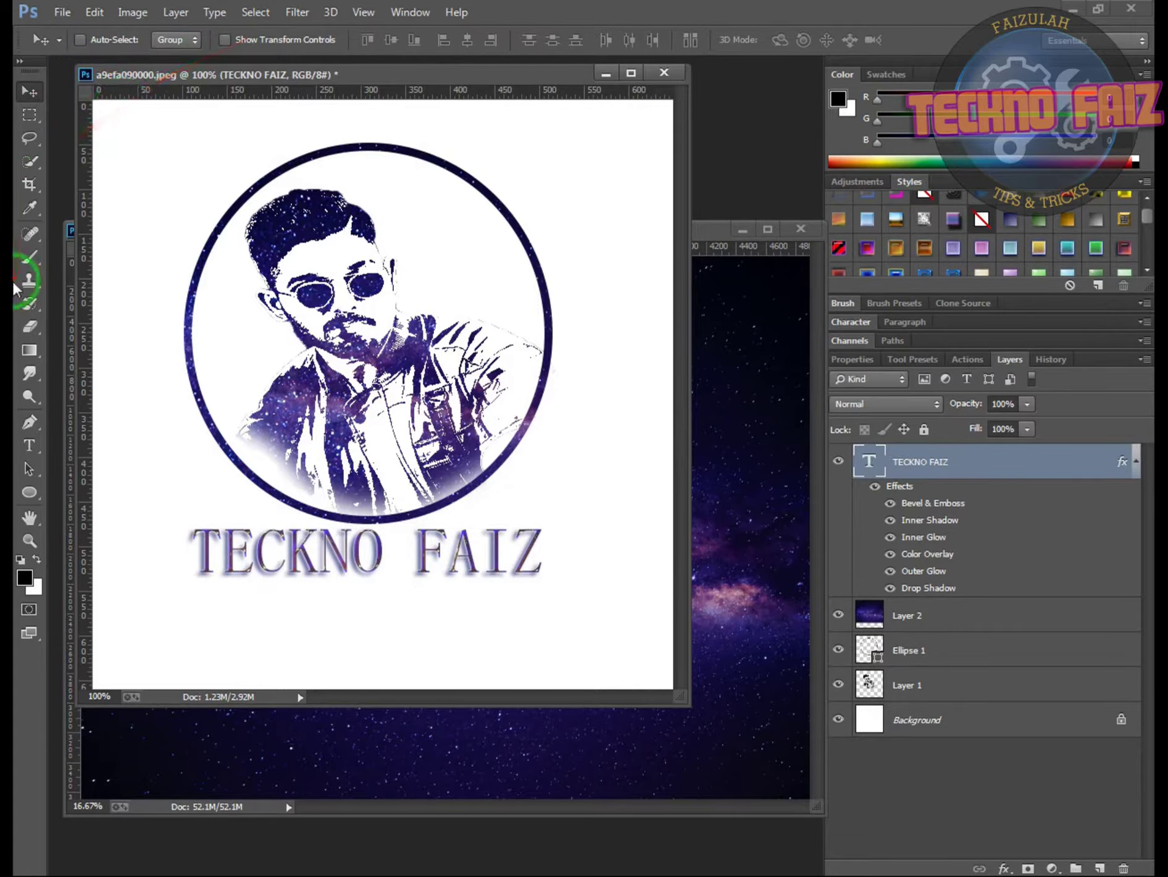